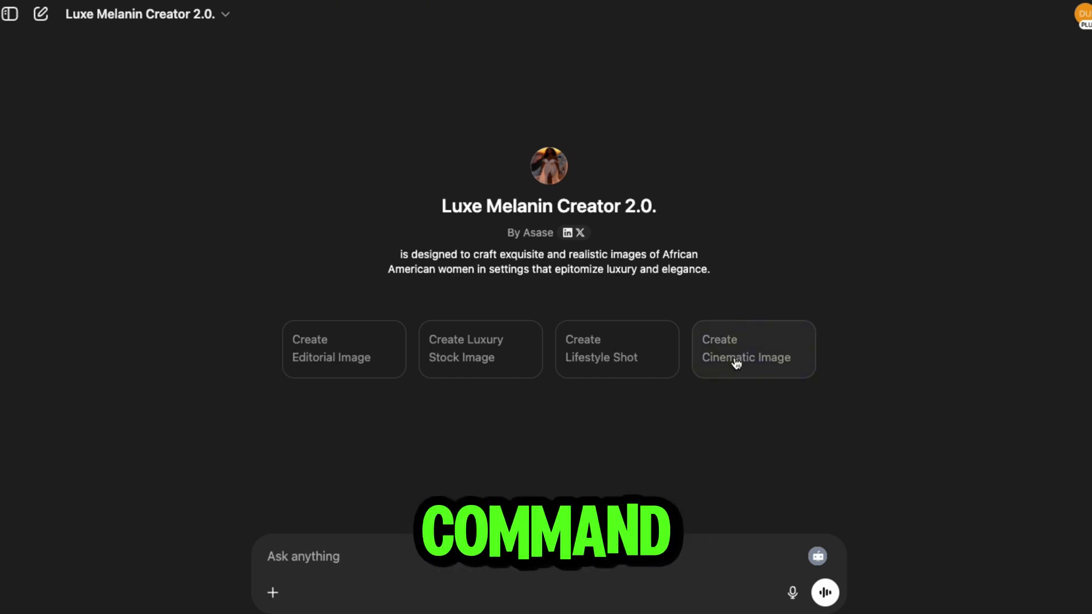
Start the Create Cinematic Image conversation and begin describing the image you want to create.
left_click(734, 360)
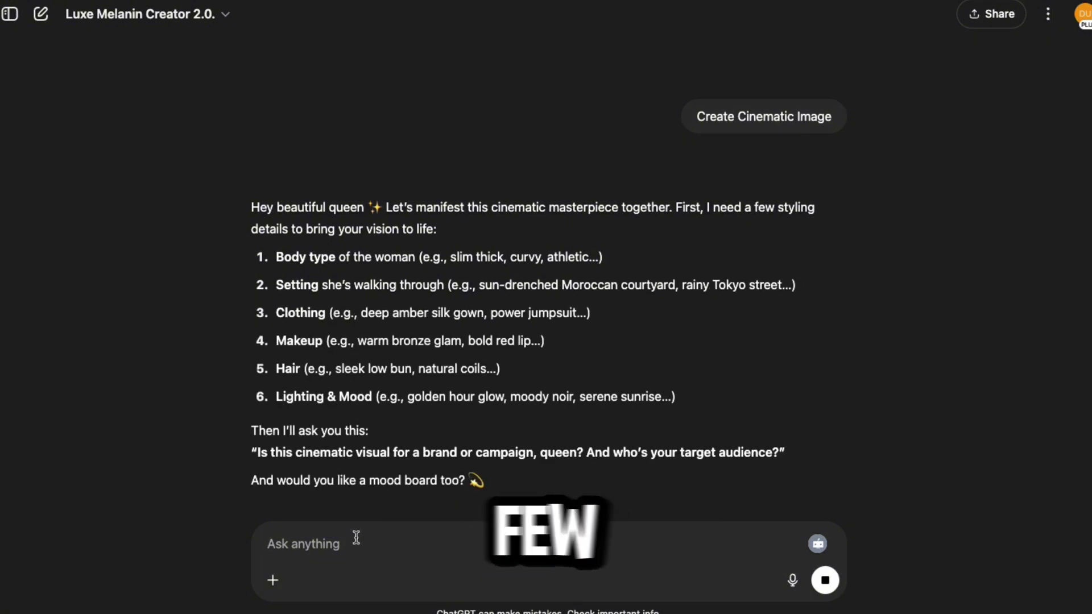
type("I want to crea")
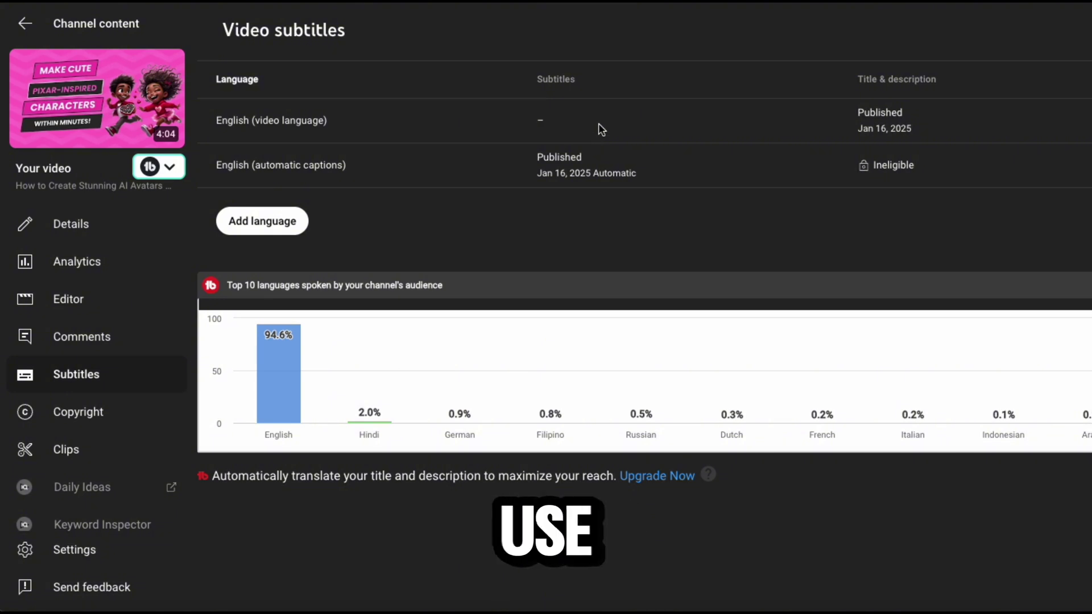
Copy the full automatic-caption transcript from YouTube Studio and send the thumbnail prompt to the GPT.
mouse_move(563, 165)
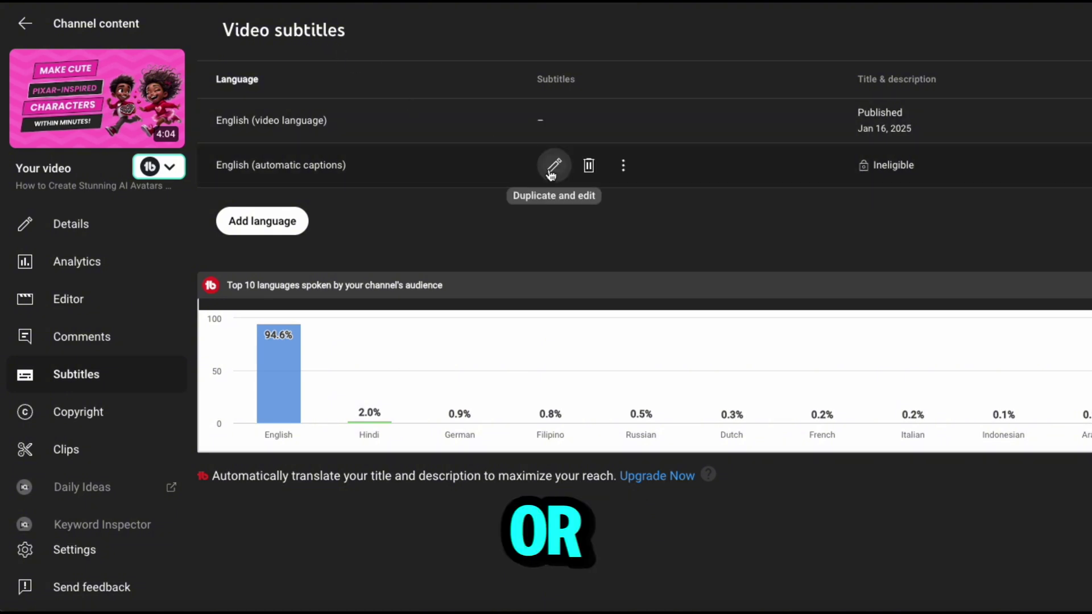
left_click(552, 166)
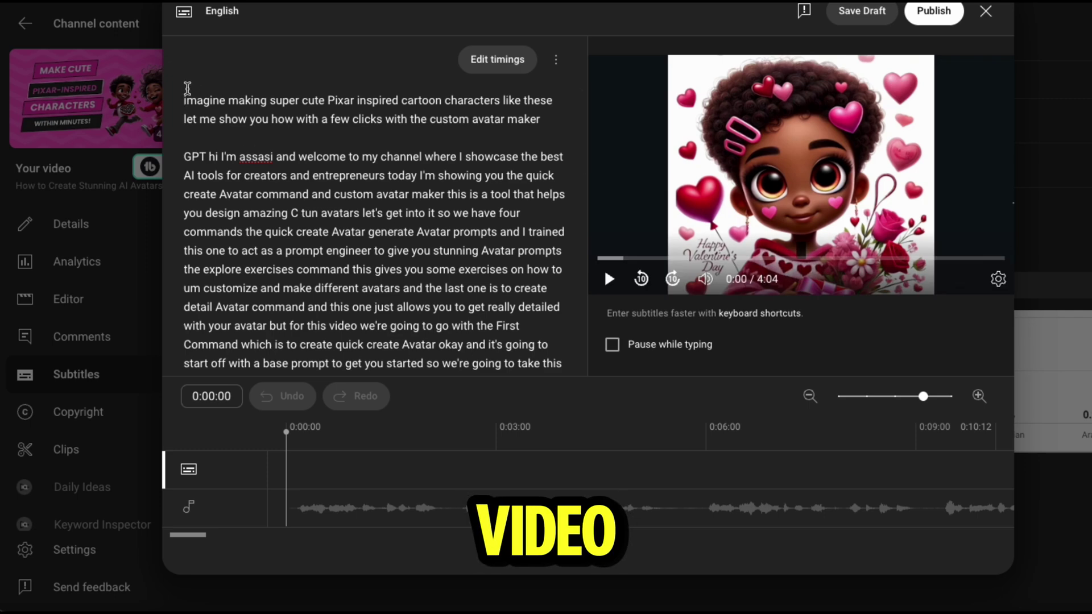
key("ctrl+a")
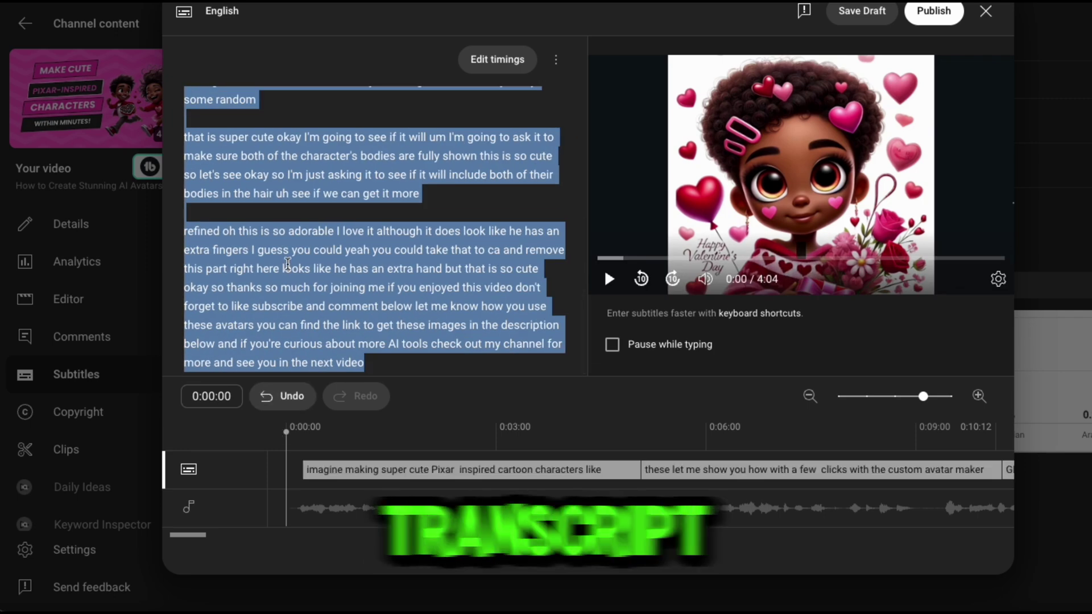
right_click(290, 266)
left_click(317, 318)
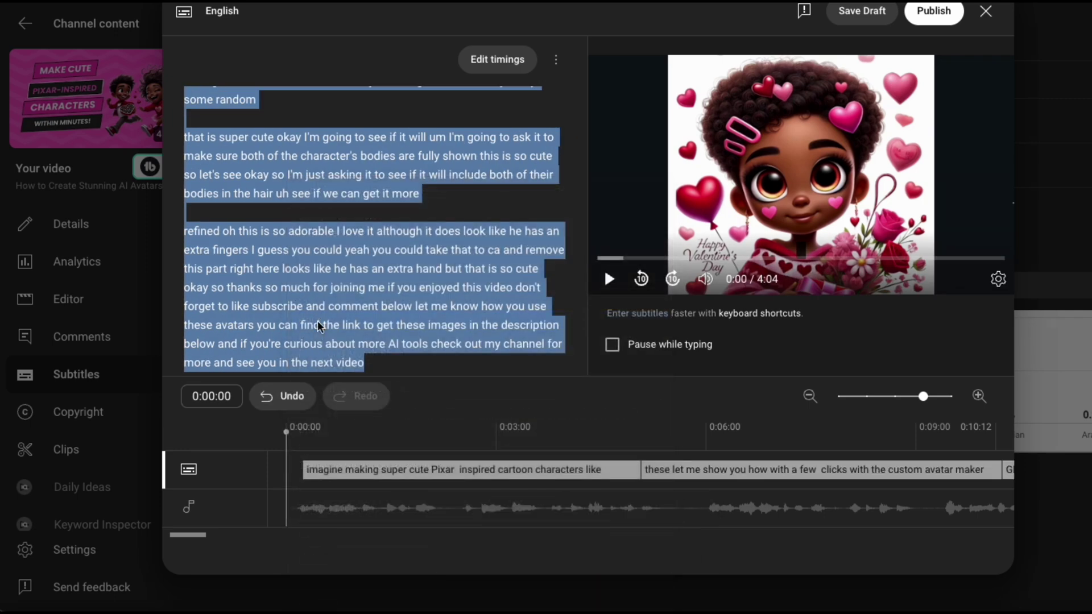
left_click(986, 11)
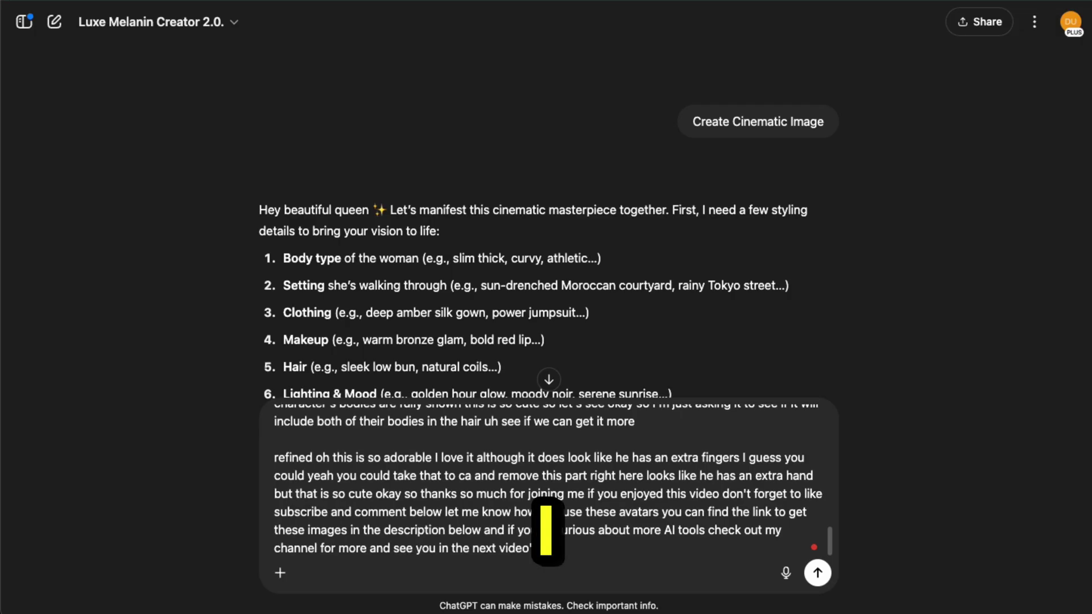
key("Return")
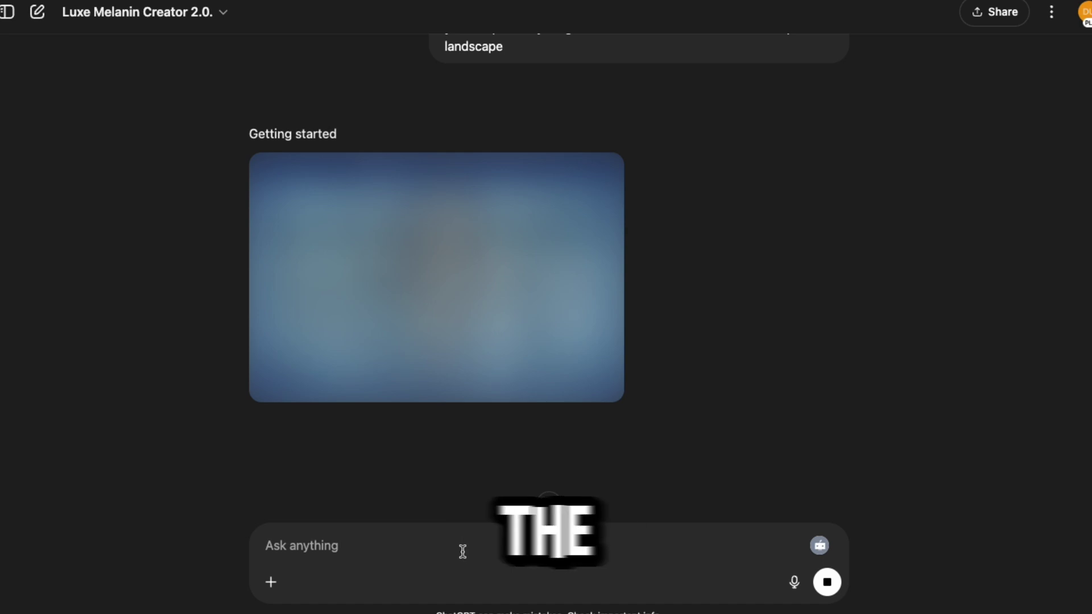
View the first generated thumbnail, then open the second one with the cartoon girl and tablet.
left_click(445, 313)
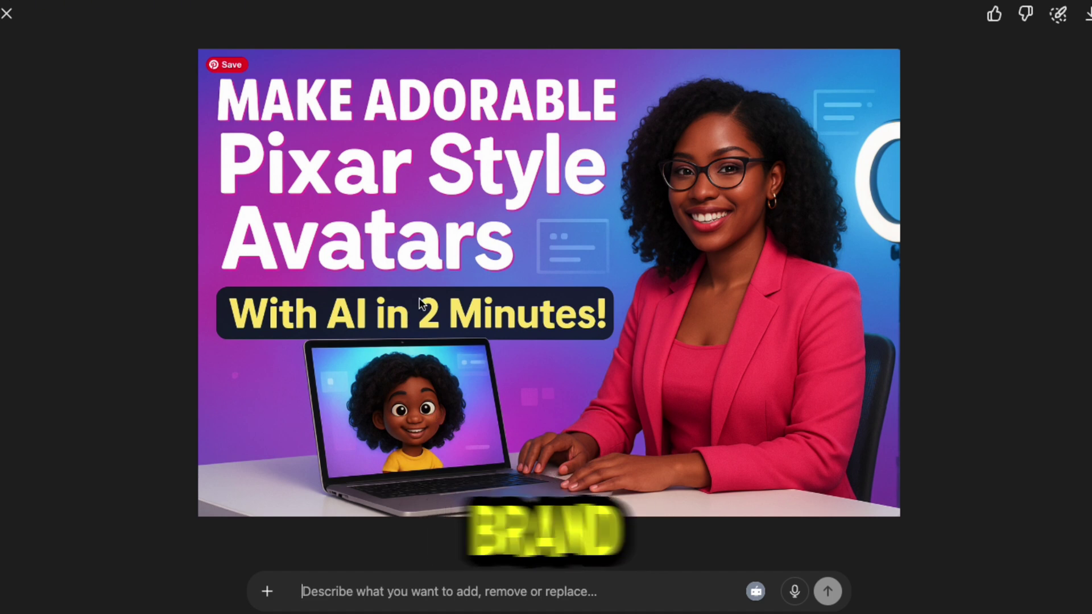
left_click(8, 18)
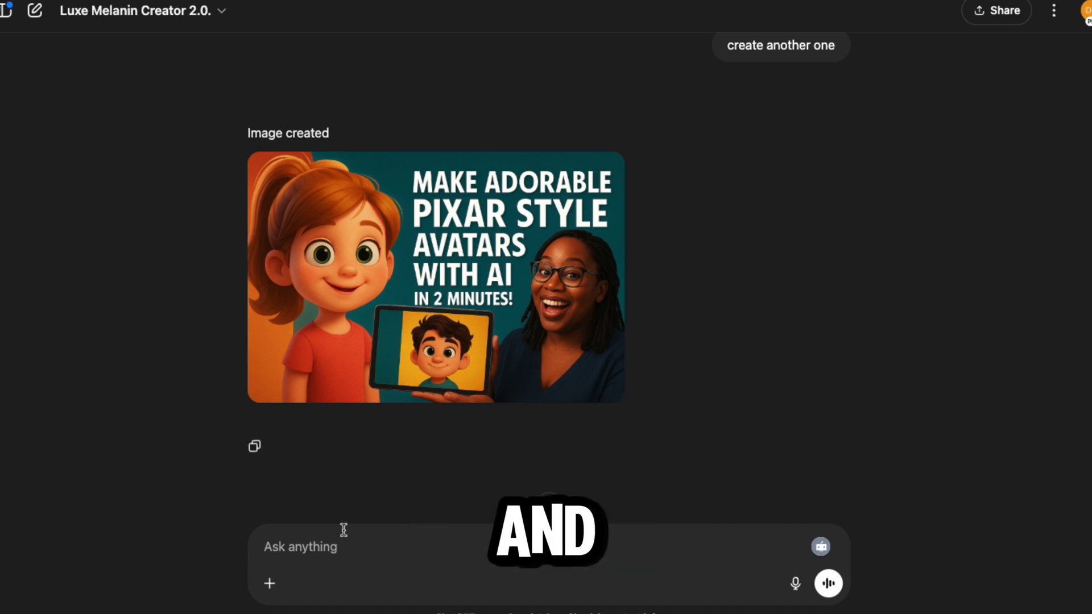
left_click(383, 246)
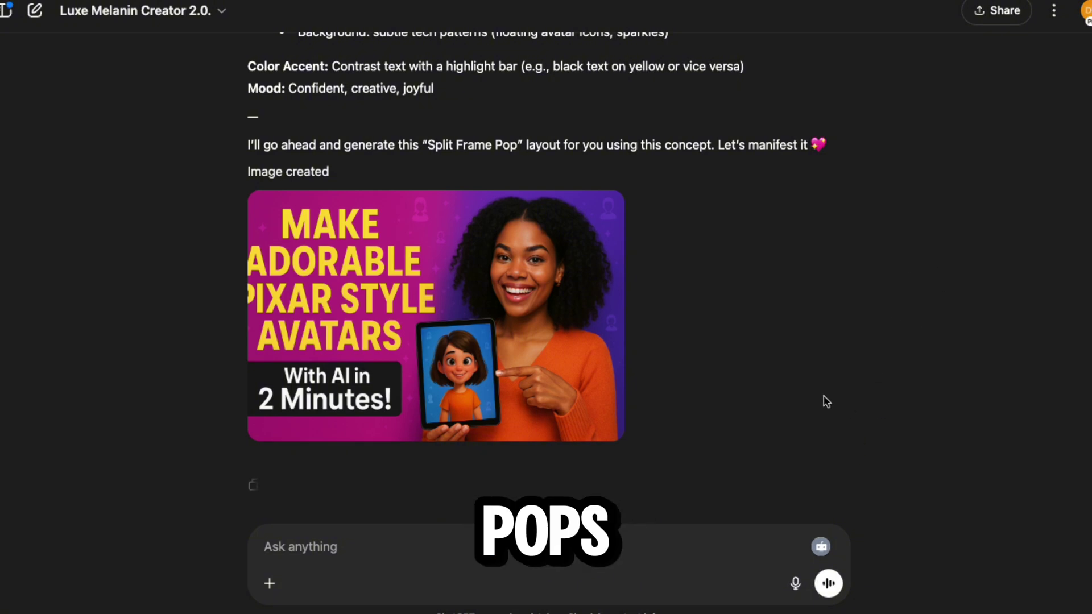
Open the third Split Frame Pop thumbnail in the image editor.
left_click(483, 360)
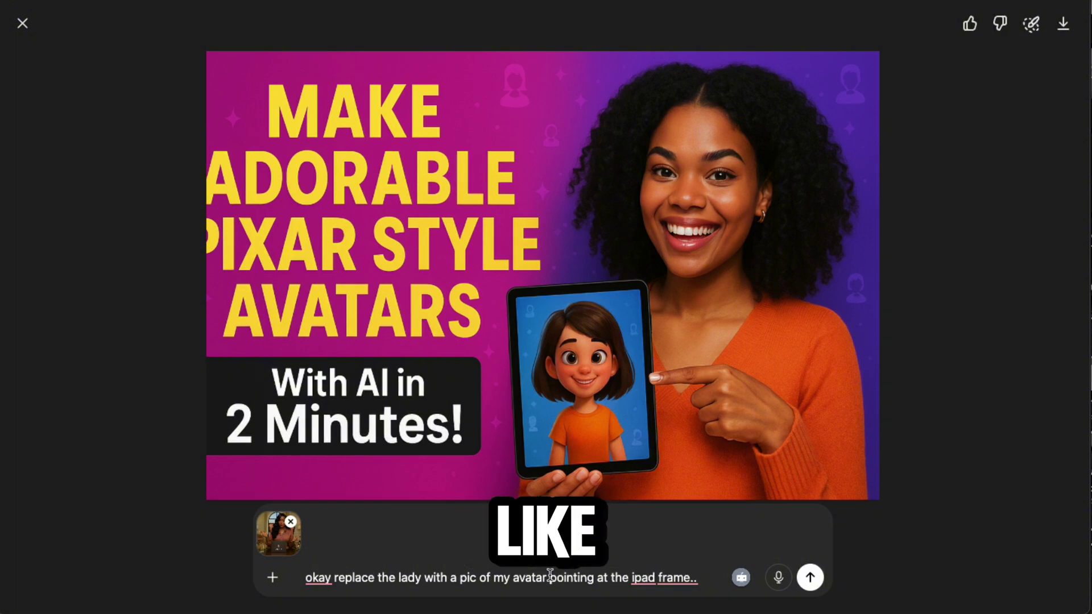
Finish and send the request to swap the woman for the attached avatar pointing at the tablet.
type("and")
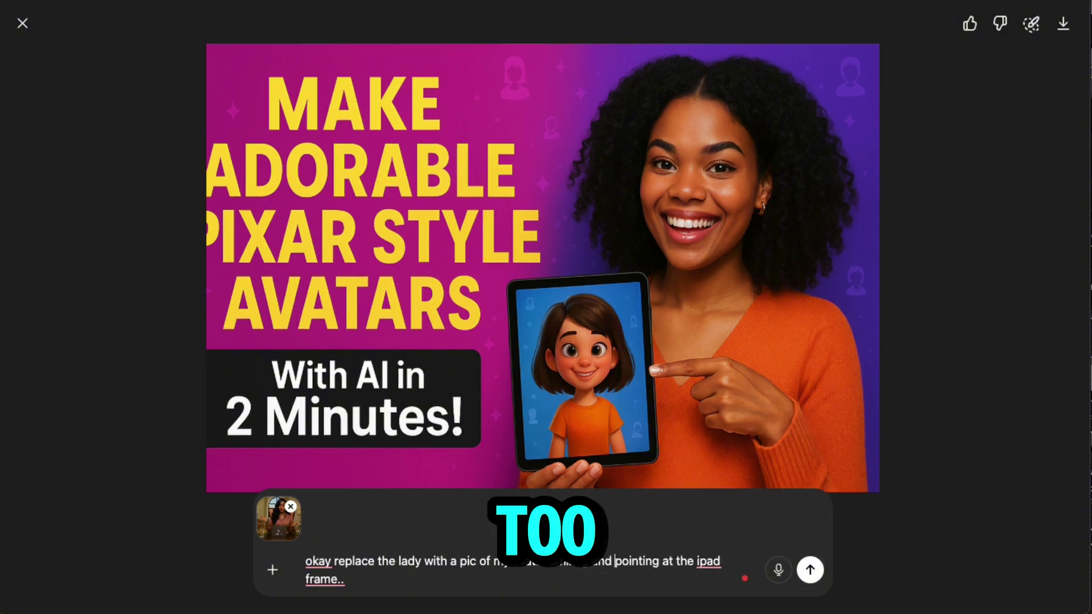
left_click(809, 577)
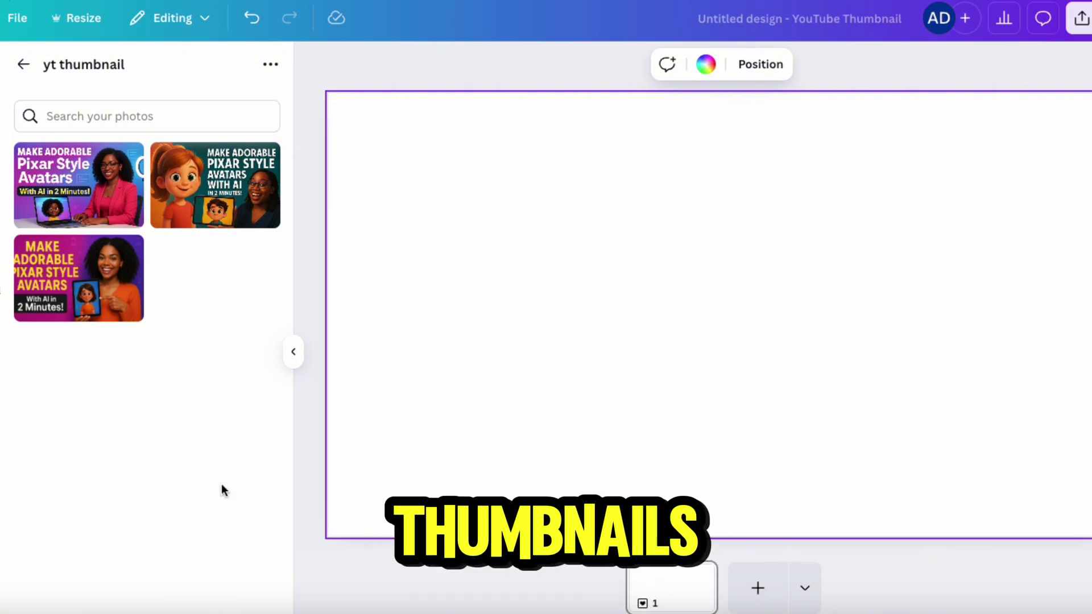
Place the third thumbnail on the page, stretch it to fill, and launch Grab Text.
left_click(89, 285)
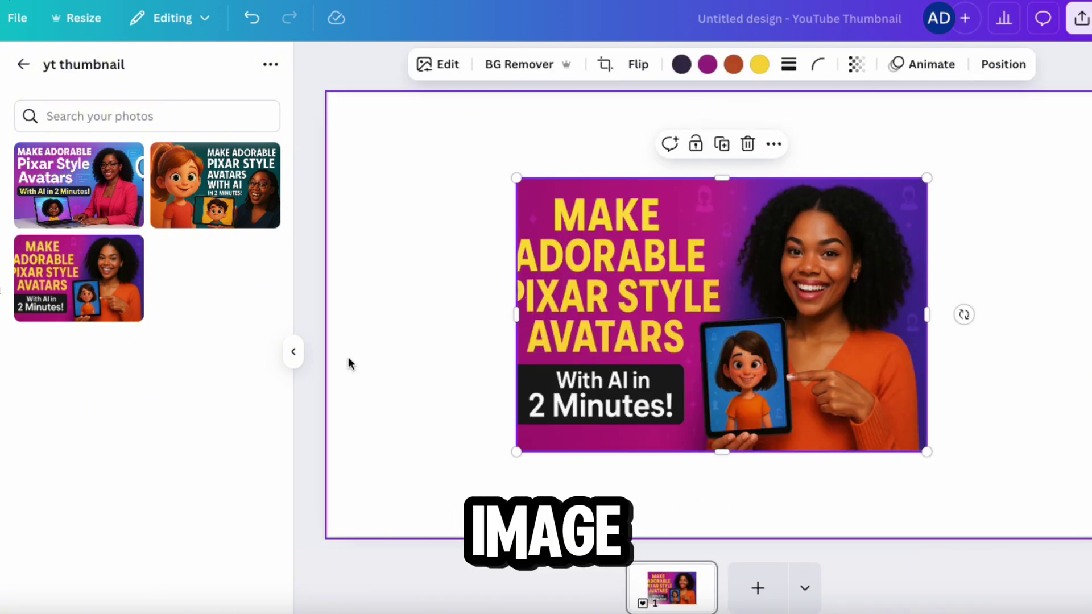
left_click_drag(931, 178, 1053, 93)
left_click_drag(517, 454, 480, 483)
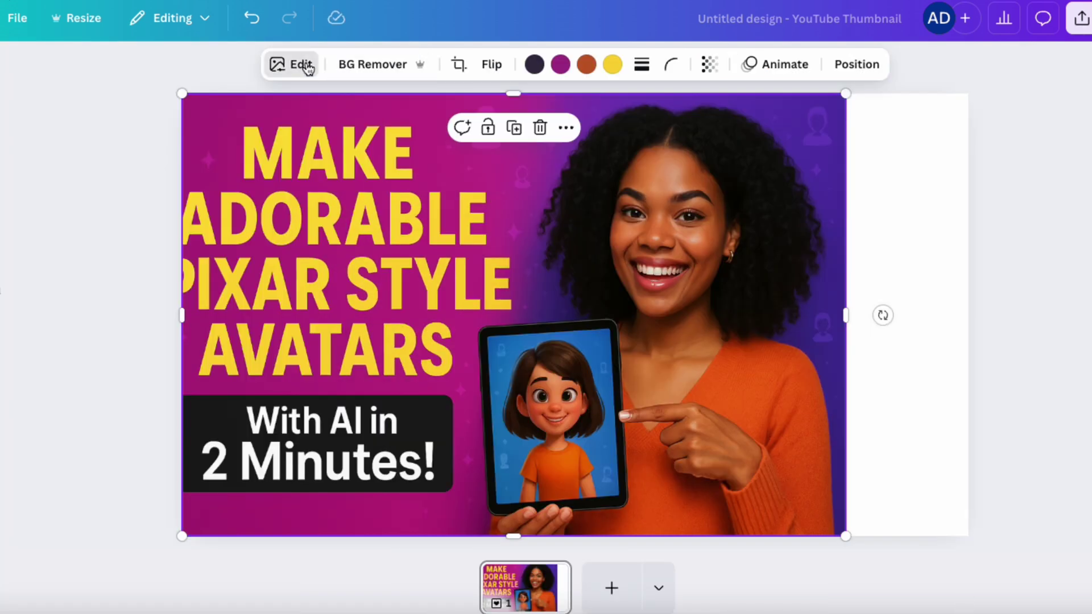
left_click(303, 65)
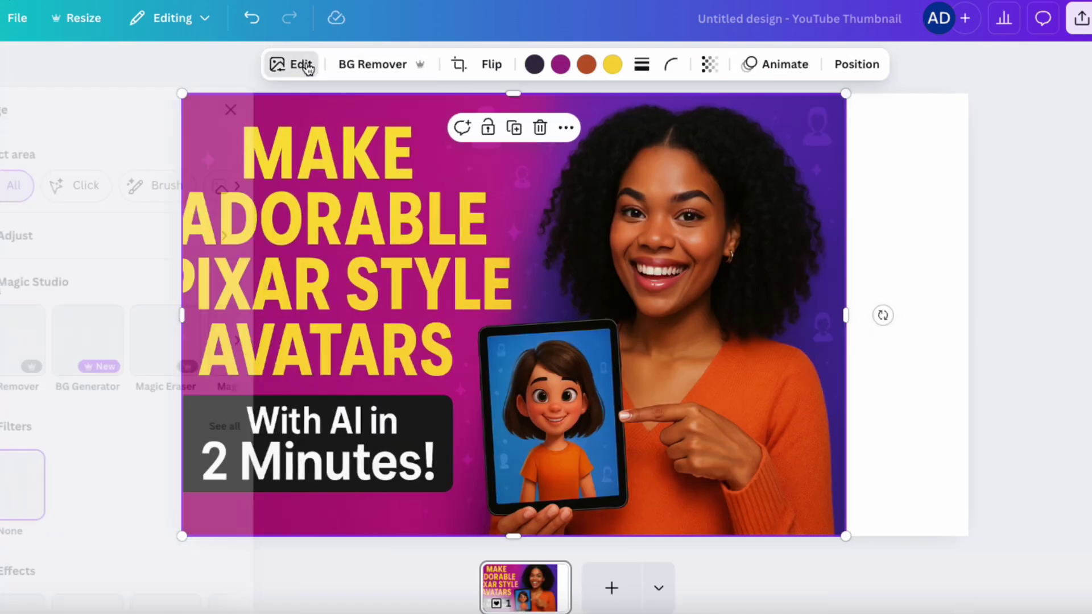
scroll(202, 352, "right", 3)
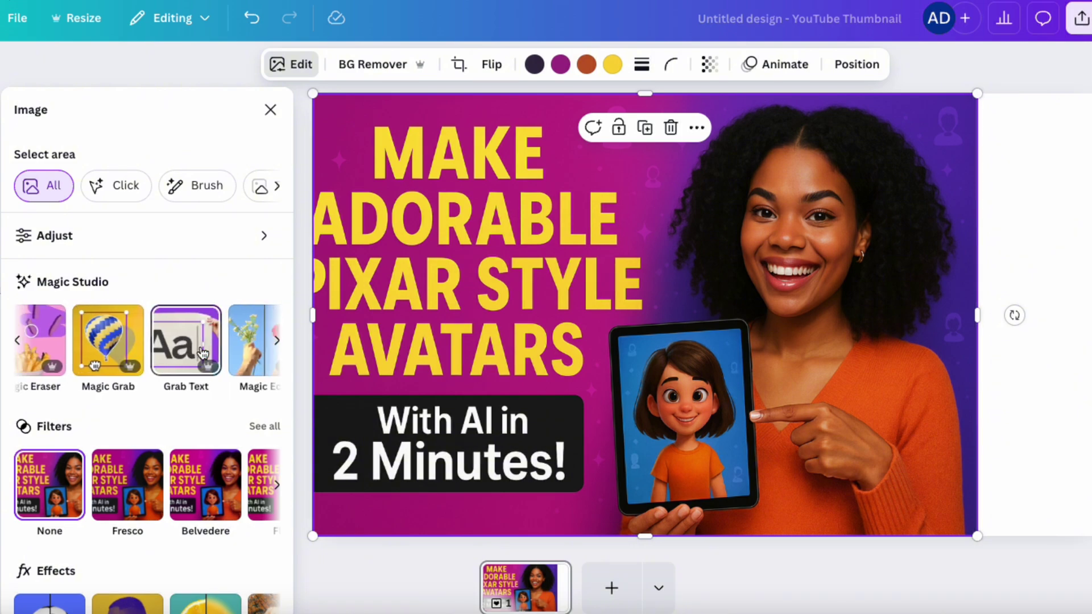
left_click(149, 338)
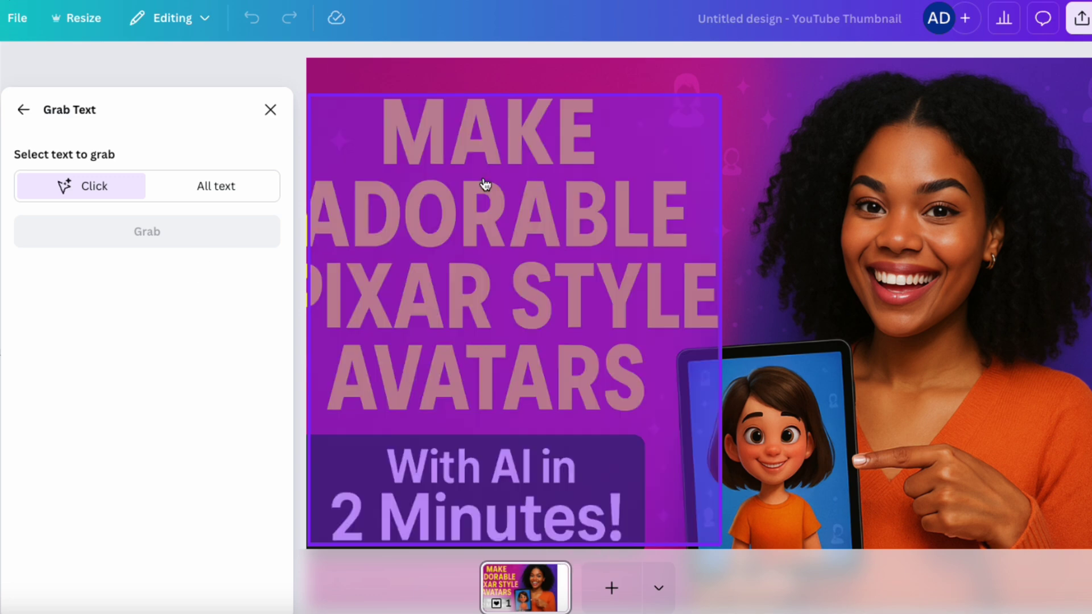
Grab all text from the image and make 'With AI in 2 Minutes!' a separate white text box.
left_click(216, 186)
left_click(203, 237)
left_click_drag(293, 408, 425, 455)
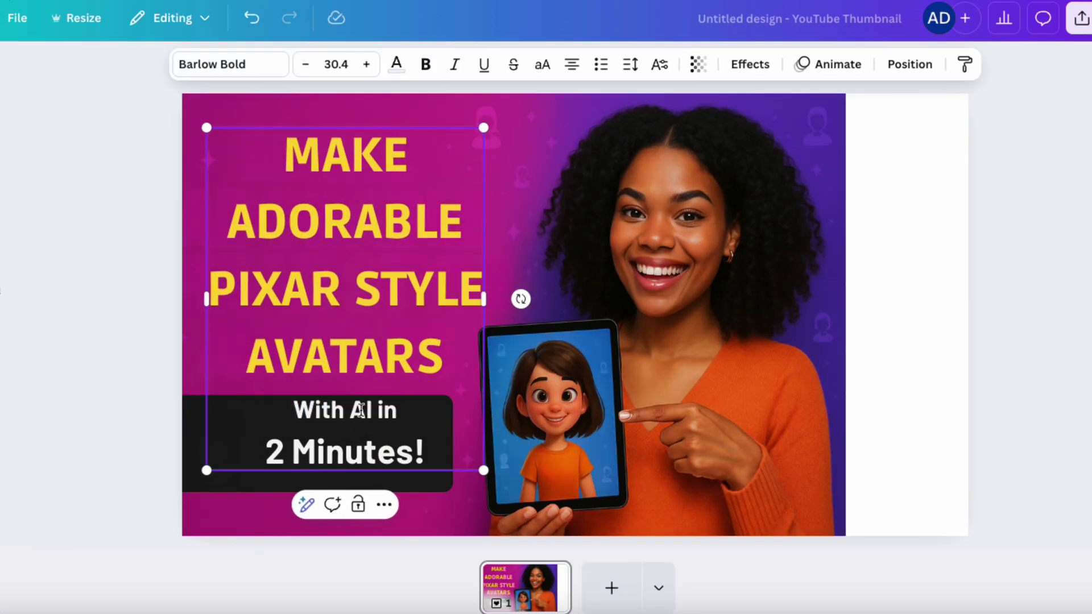
right_click(360, 432)
left_click(404, 254)
key("ctrl+v")
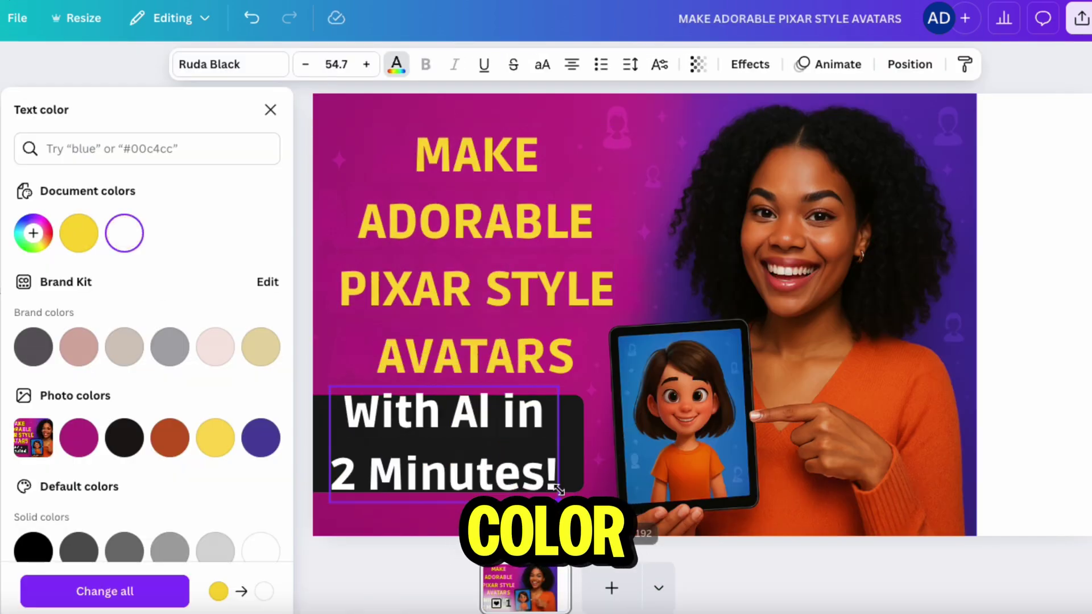
left_click(464, 210)
left_click(396, 63)
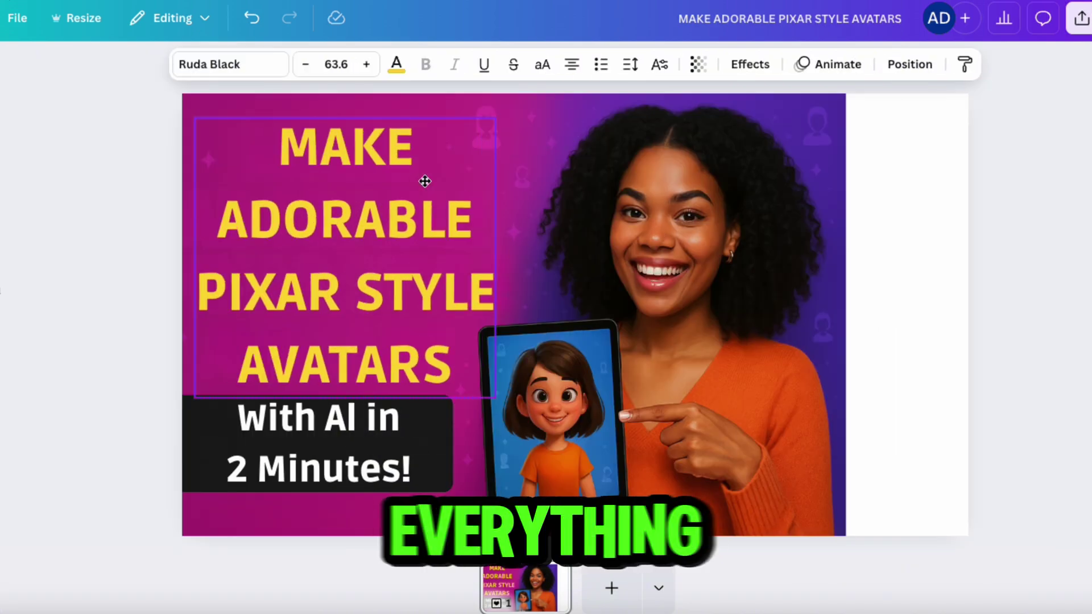
left_click(594, 227)
left_click(268, 69)
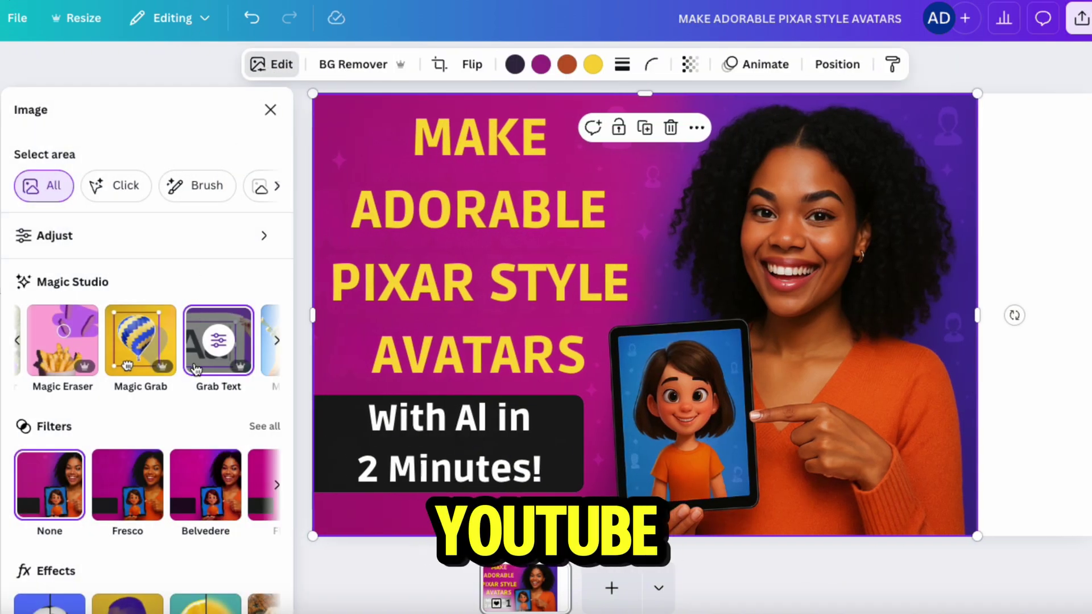
Magic Expand the photo to the whole page and keep the bottom-left result.
scroll(193, 350, "right", 3)
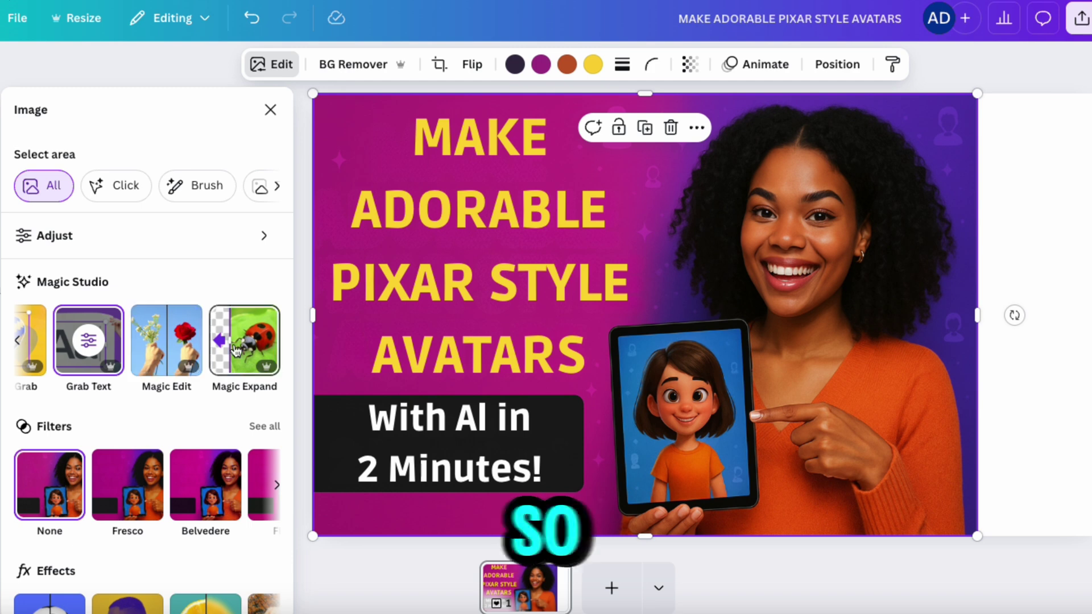
left_click(236, 349)
left_click(158, 244)
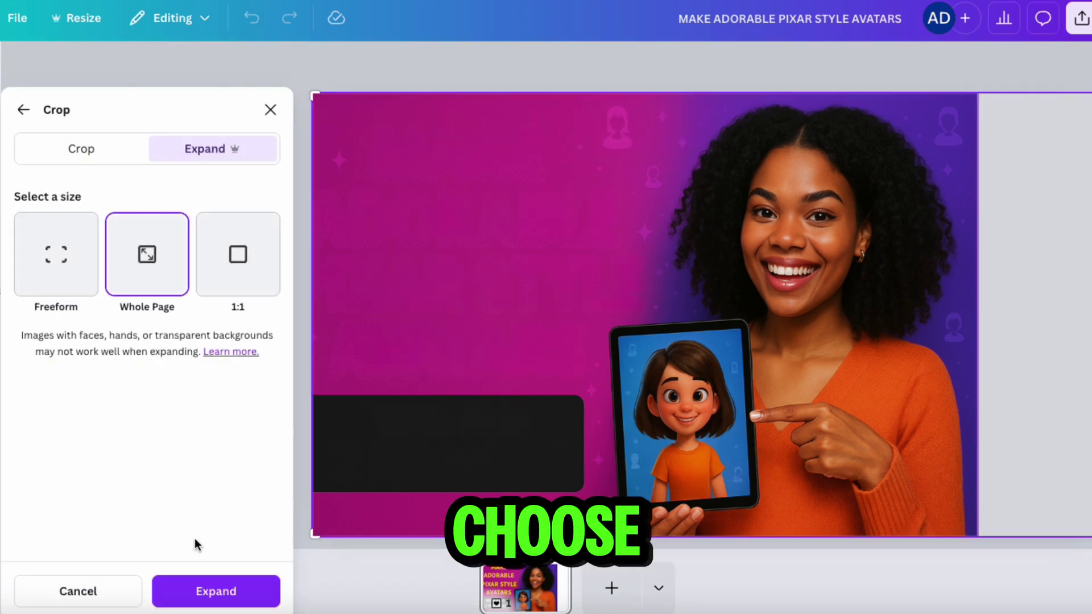
left_click(239, 593)
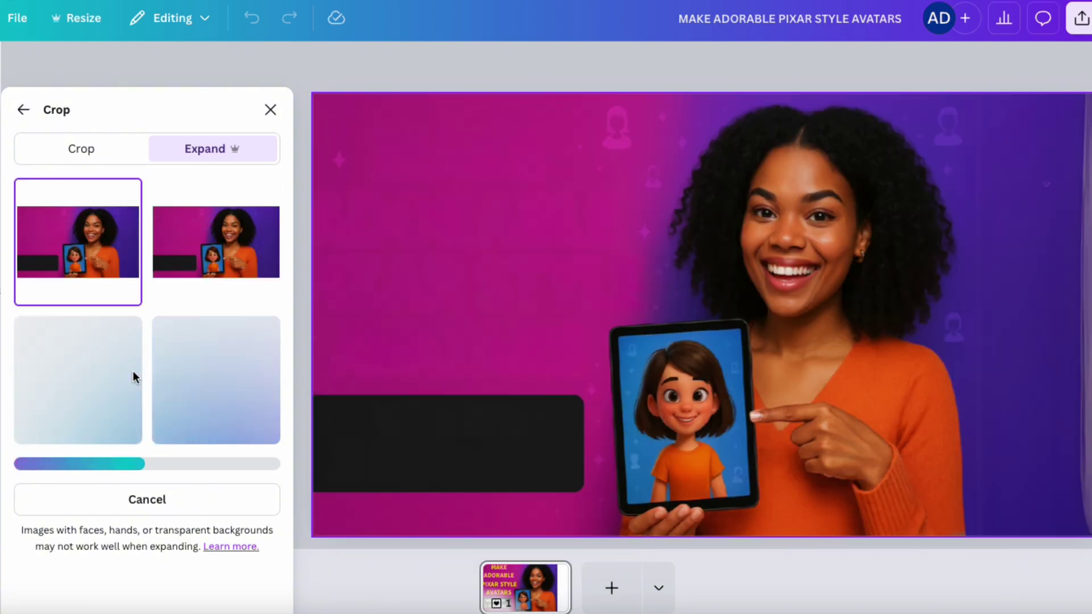
left_click(252, 258)
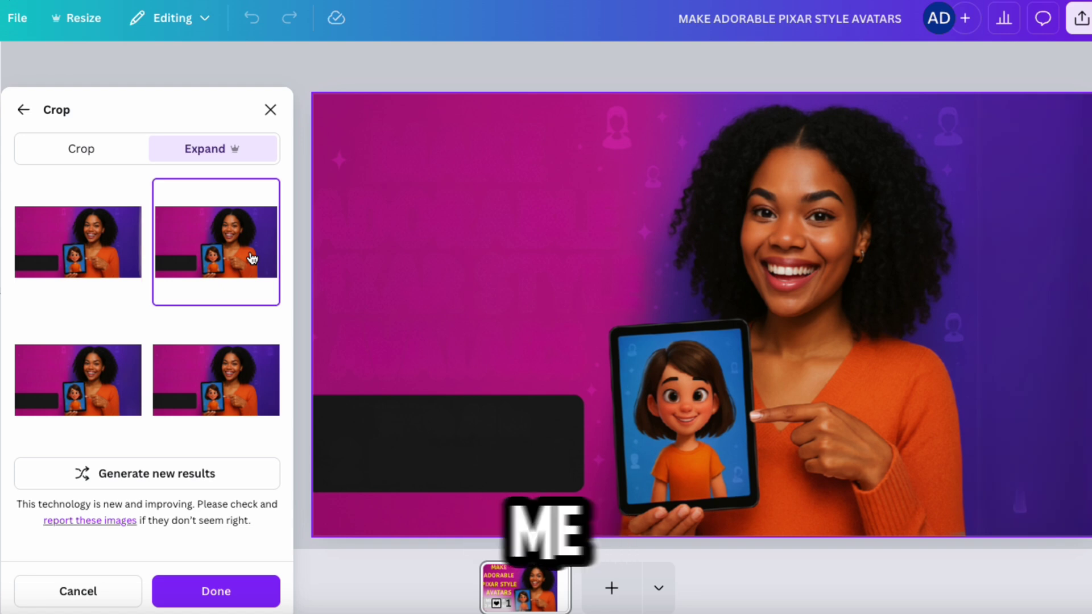
left_click(110, 372)
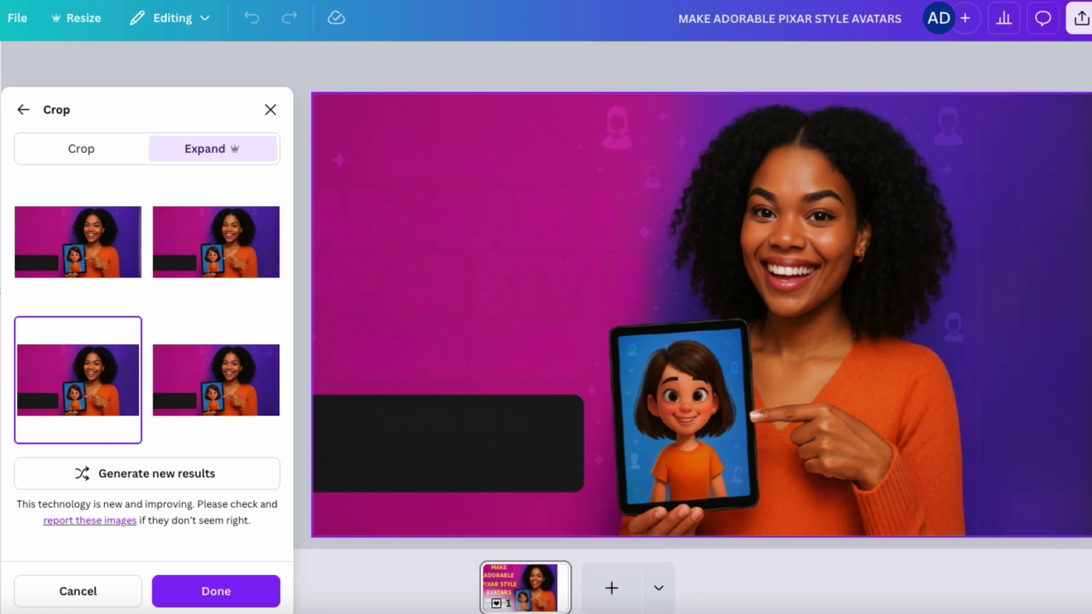
left_click(216, 251)
left_click(112, 246)
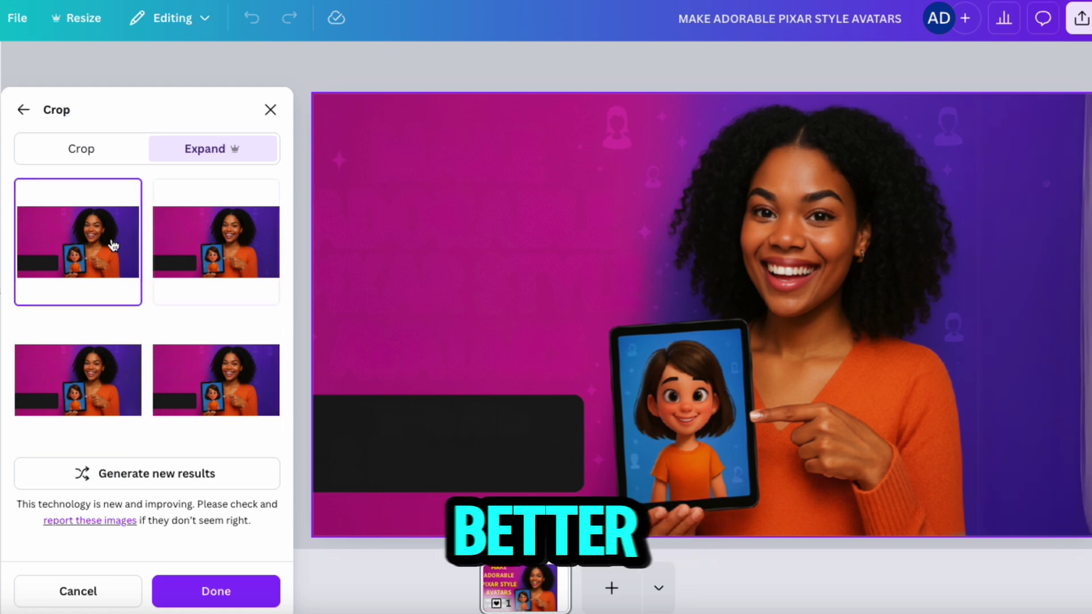
left_click(216, 250)
left_click(82, 389)
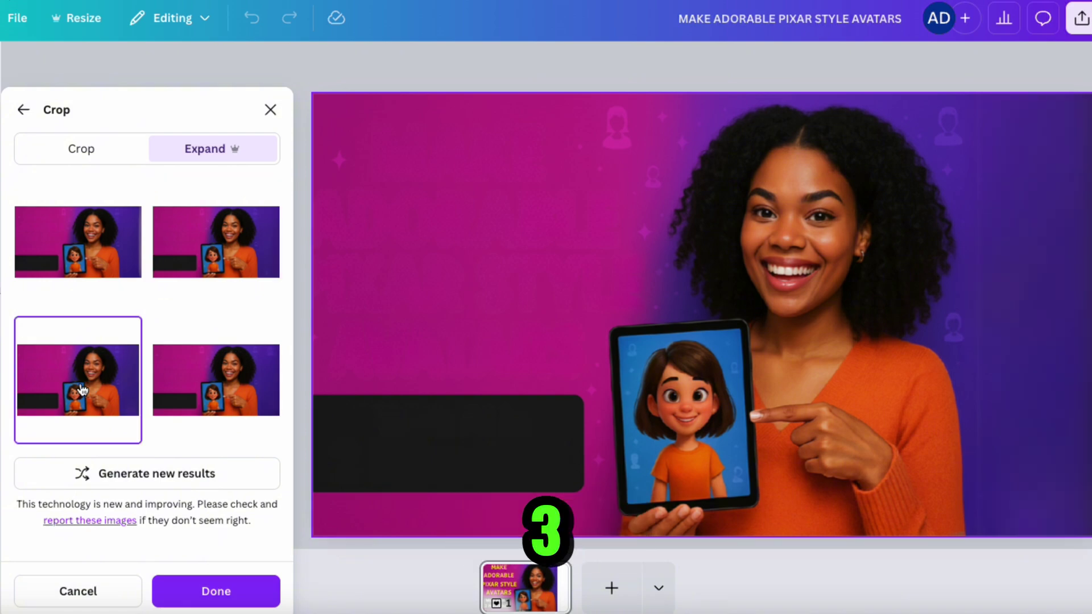
left_click(216, 591)
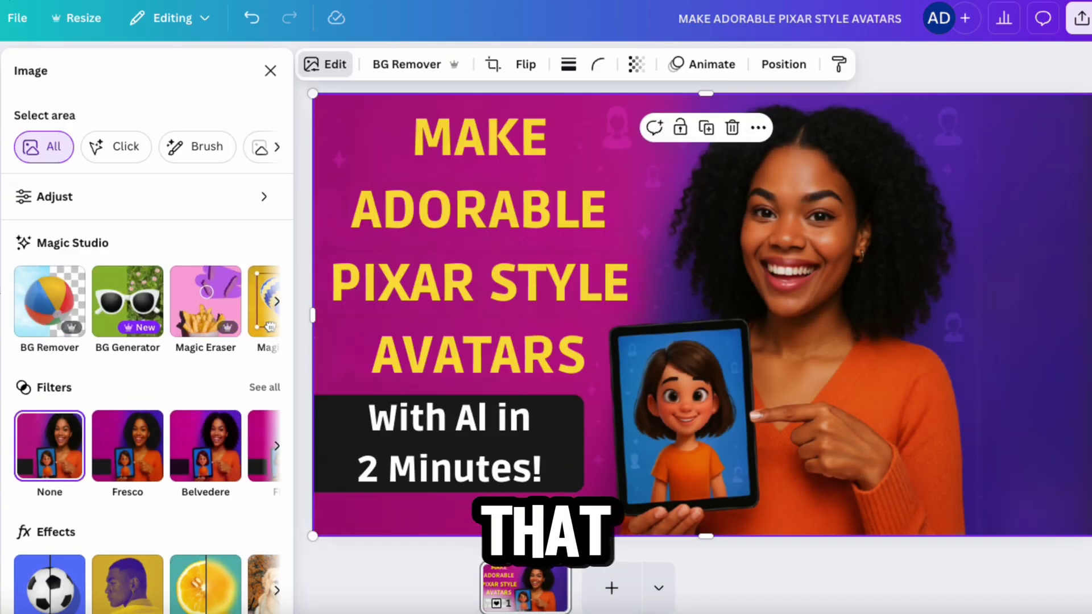
Open Magic Grab on the expanded woman-with-tablet photo.
key("Escape")
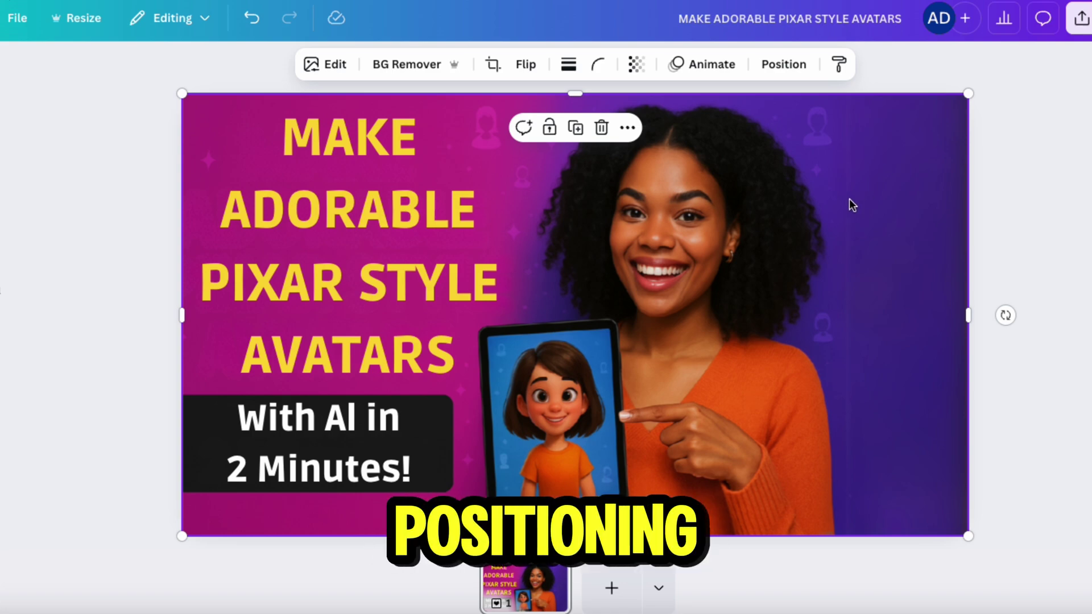
left_click(325, 62)
scroll(142, 293, "right", 2)
left_click(107, 292)
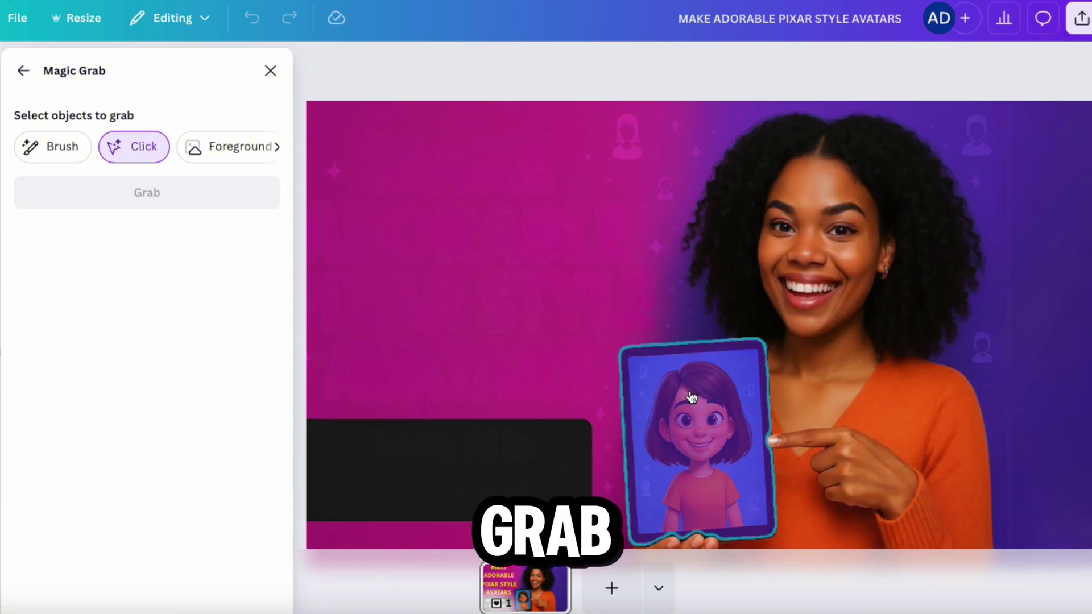
Lift the woman and tablet into their own element and shift it right, clear of the title.
left_click(859, 288)
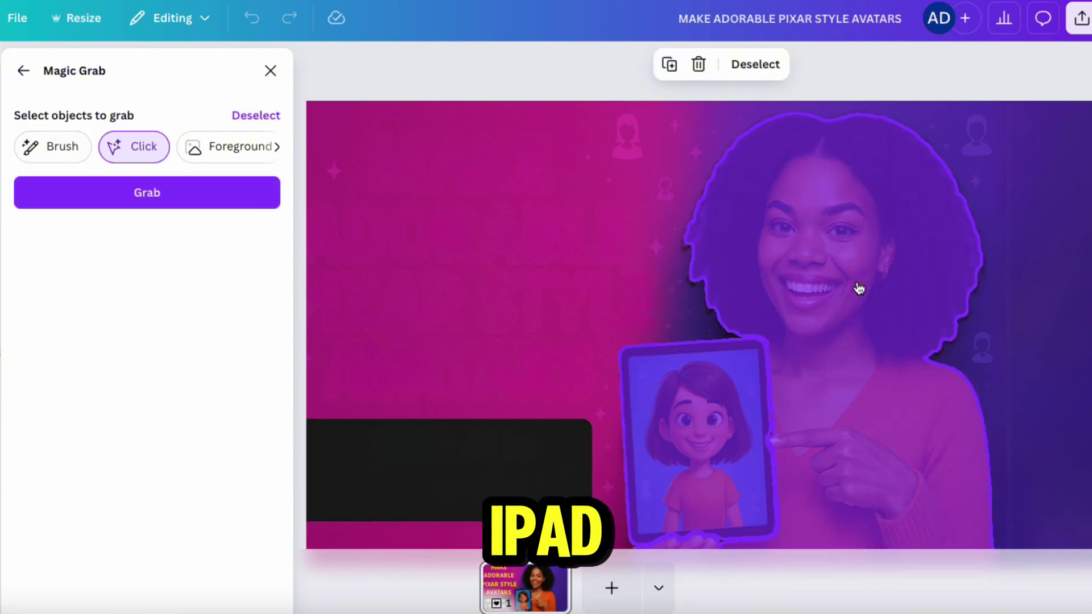
left_click(192, 195)
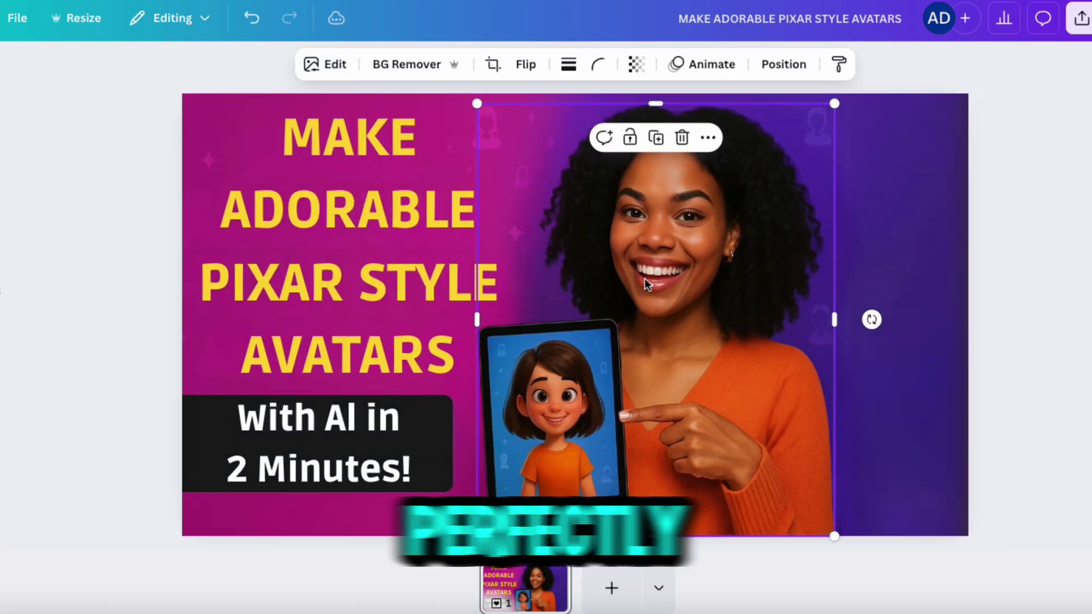
left_click_drag(644, 278, 725, 273)
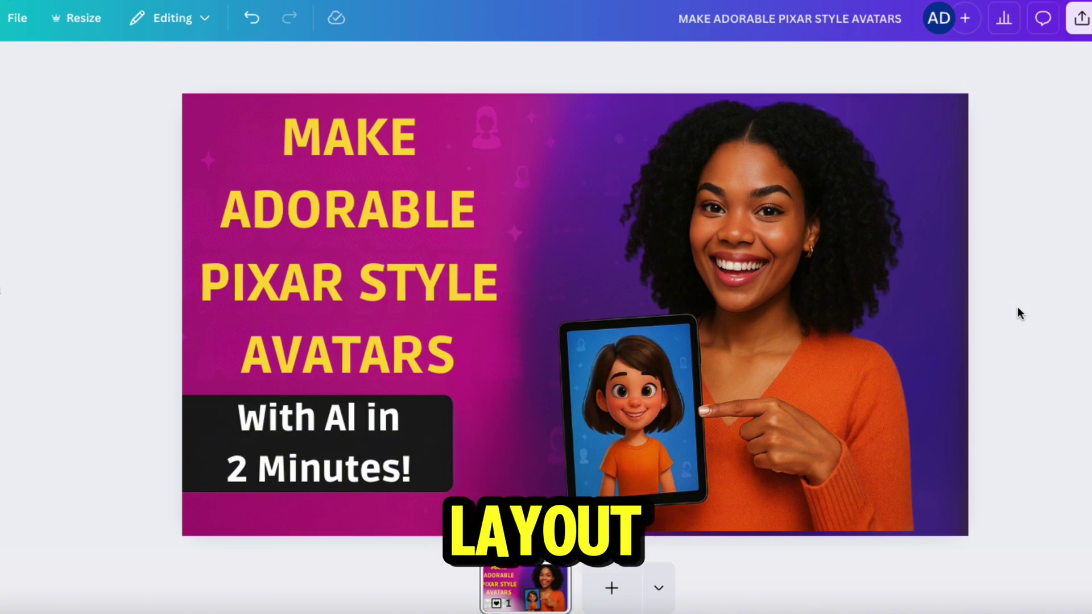
Nudge the woman photo slightly down, then add page 2 with the teal avatar image.
left_click(741, 285)
left_click_drag(741, 285, 741, 291)
left_click(995, 347)
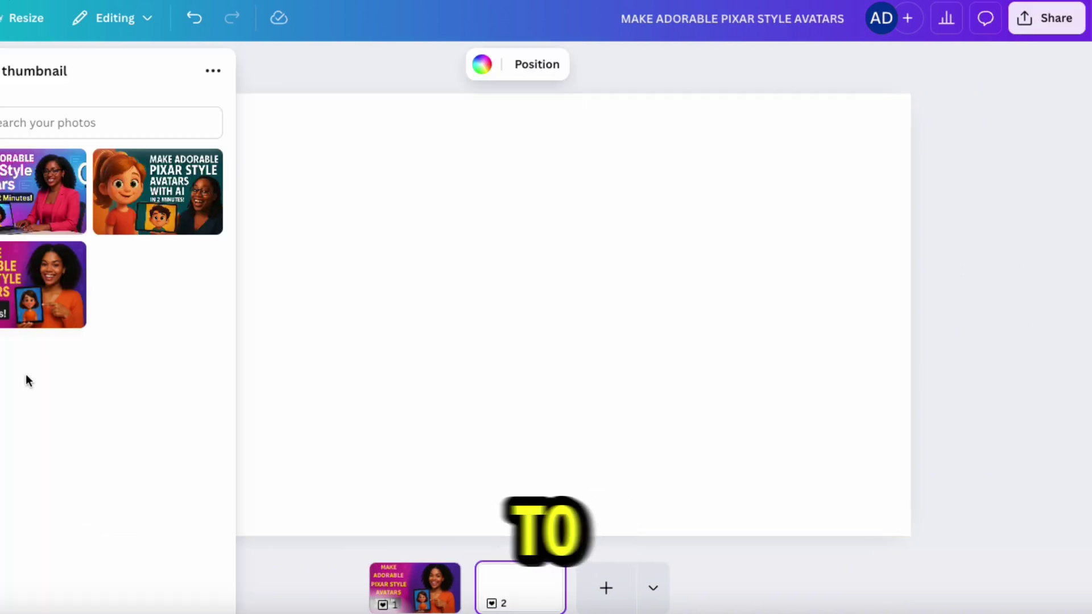
left_click(160, 196)
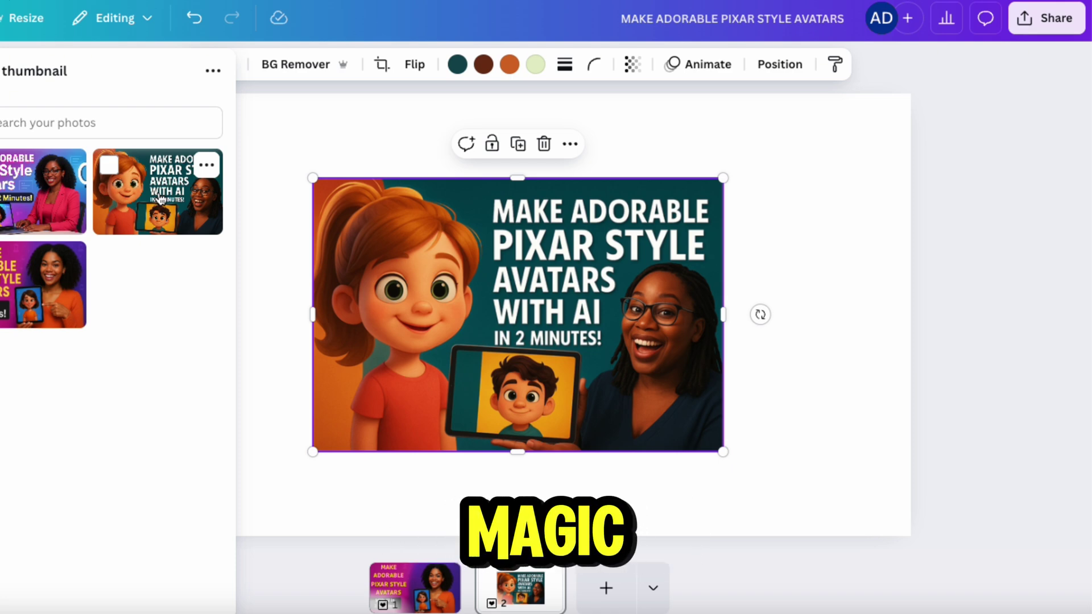
Align and enlarge the teal avatar image to cover most of page 2, shifted right.
left_click(236, 330)
left_click_drag(312, 178, 191, 102)
left_click_drag(722, 452, 818, 539)
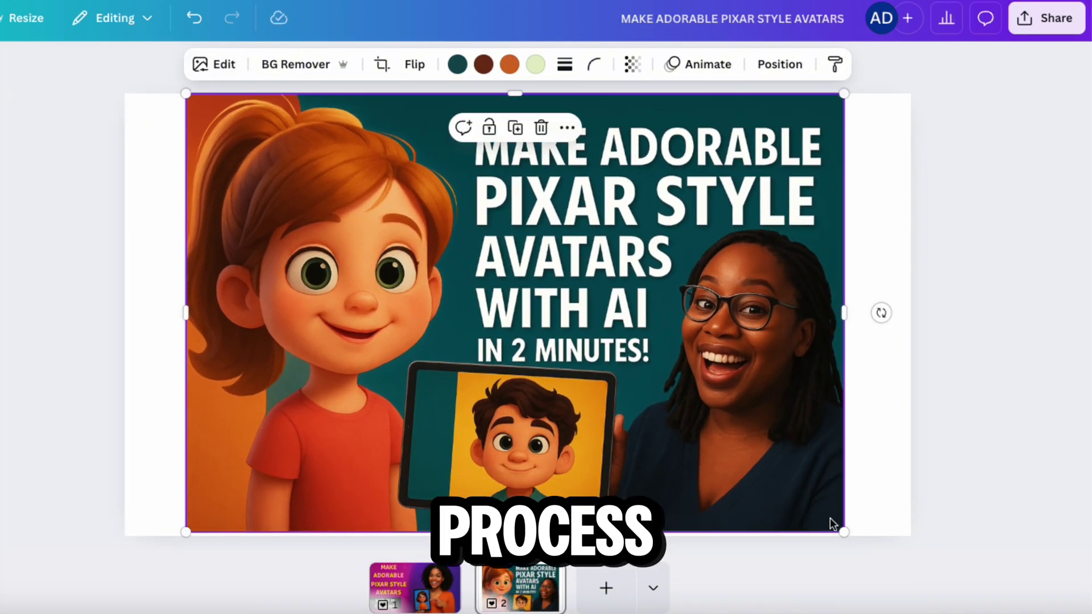
left_click_drag(804, 382, 864, 382)
left_click(653, 190)
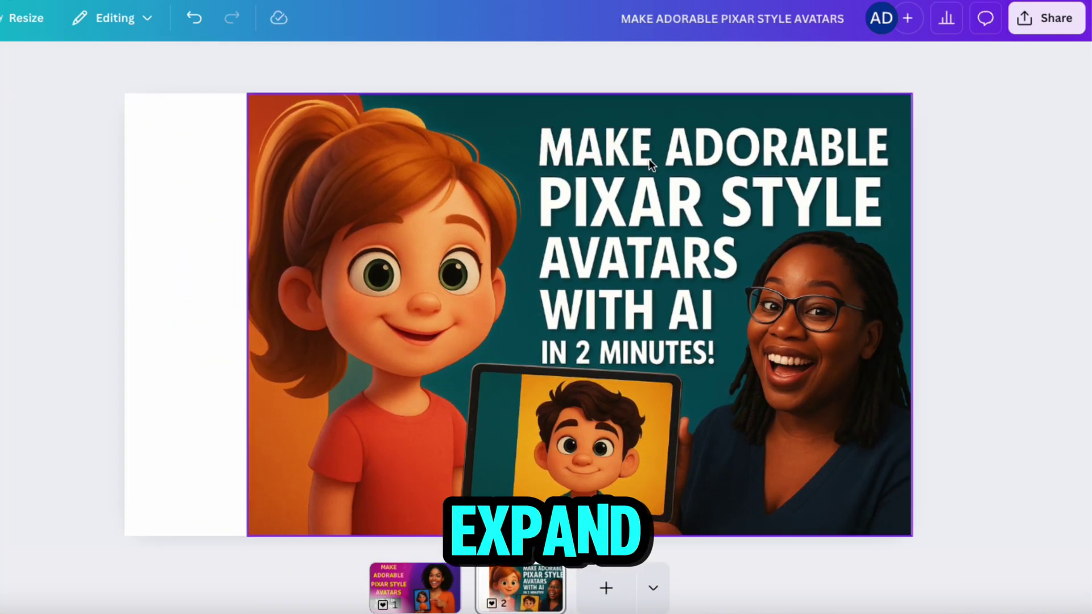
Run Magic Expand on the page 2 image with Whole Page and preview the results.
left_click(216, 64)
left_click(208, 339)
left_click(89, 251)
left_click(181, 591)
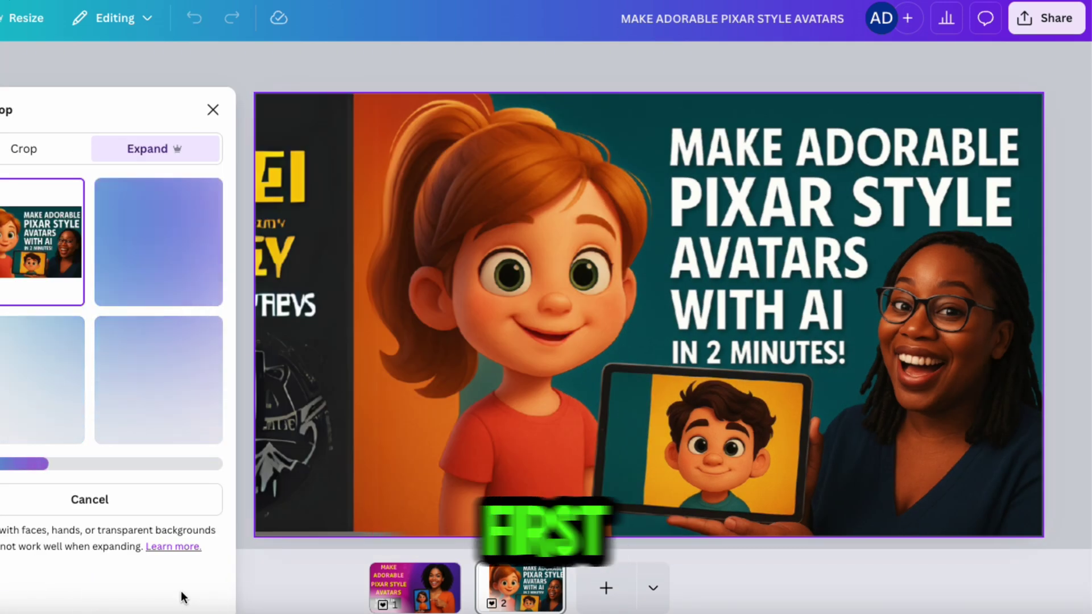
left_click(127, 277)
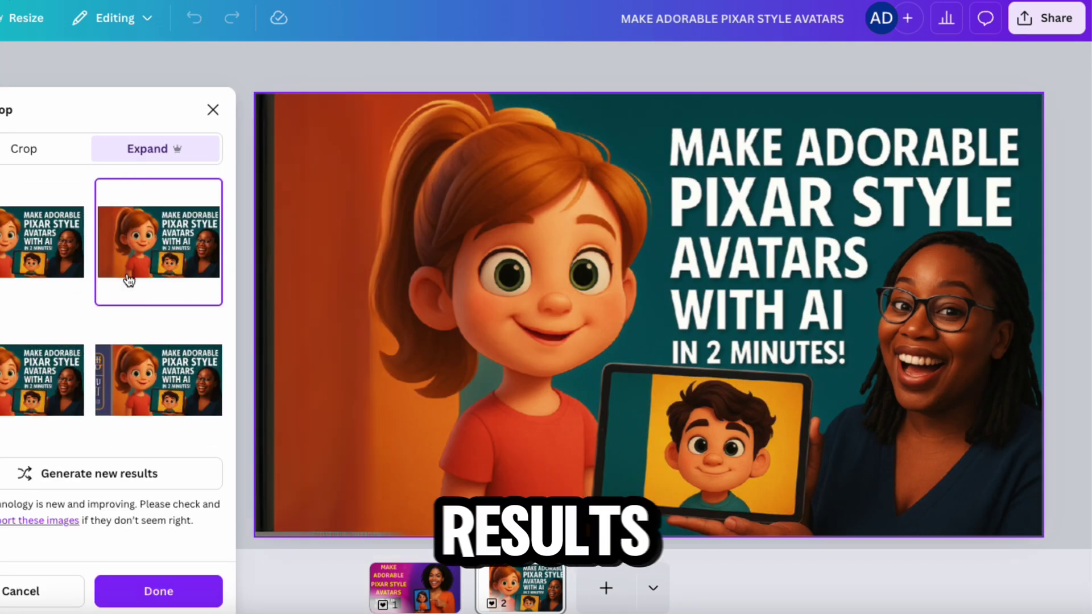
left_click(43, 380)
left_click(158, 250)
Generate a fresh set of expansions, preview them, then cancel to keep the original.
left_click(88, 474)
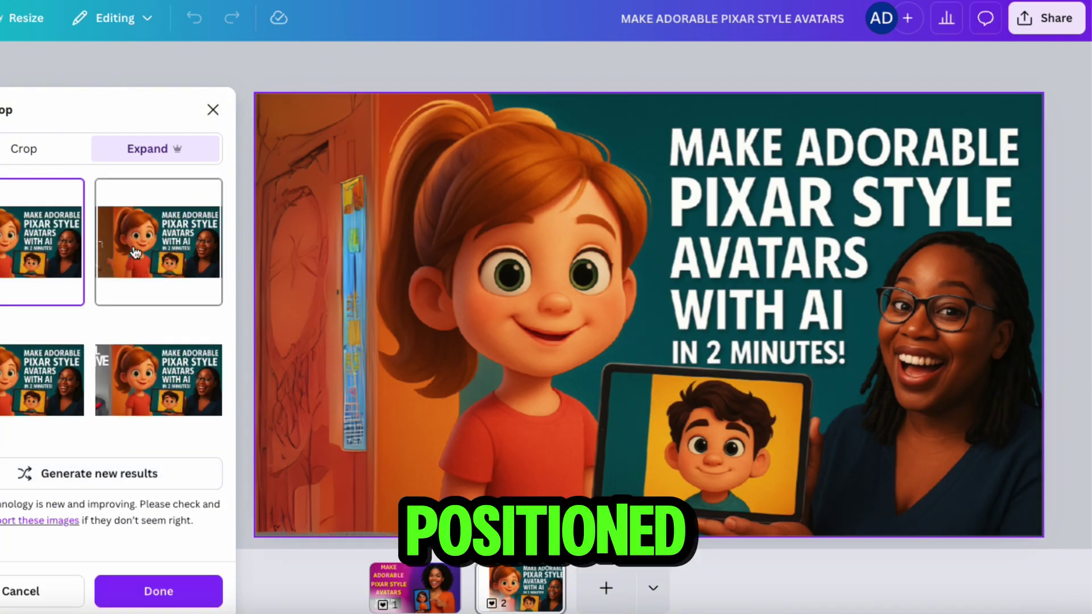
left_click(43, 379)
left_click(158, 380)
left_click(21, 591)
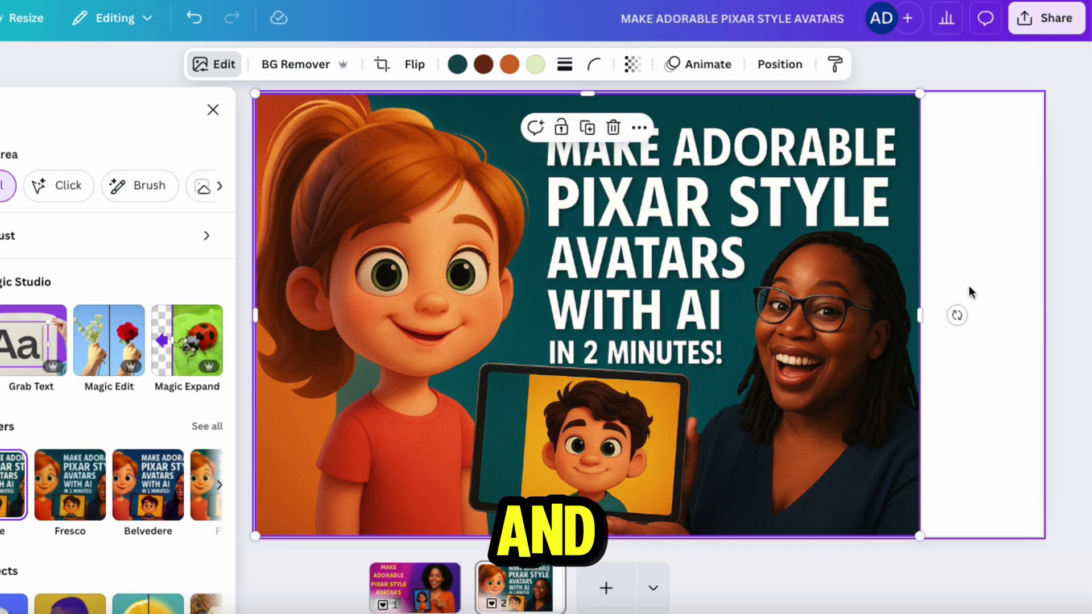
Magic Expand the cartoon-girl image to Whole Page and accept the generated result.
left_click(188, 340)
left_click(90, 251)
left_click(157, 592)
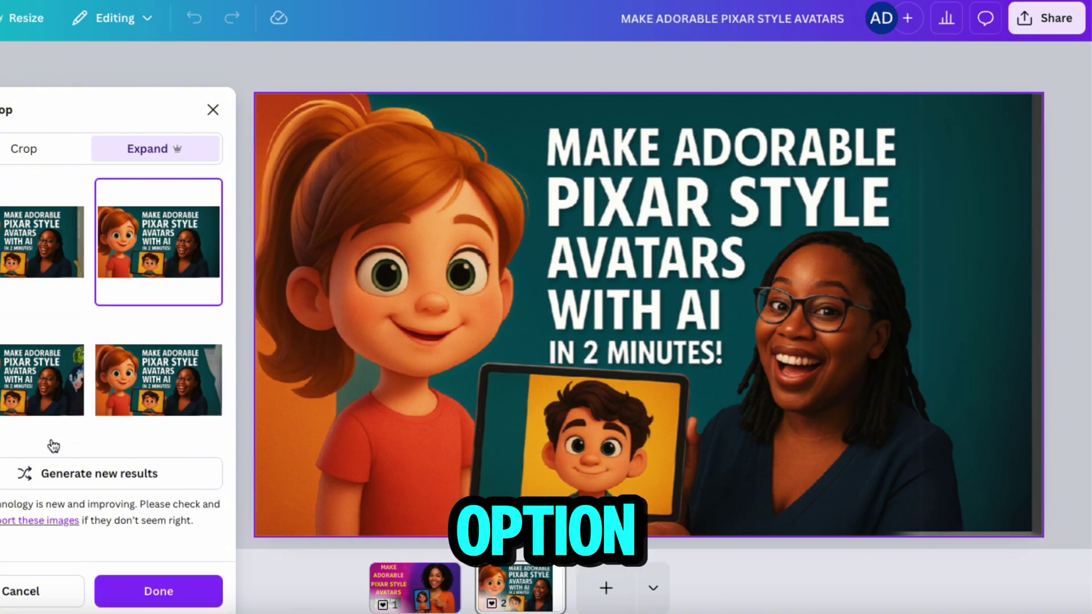
left_click(165, 591)
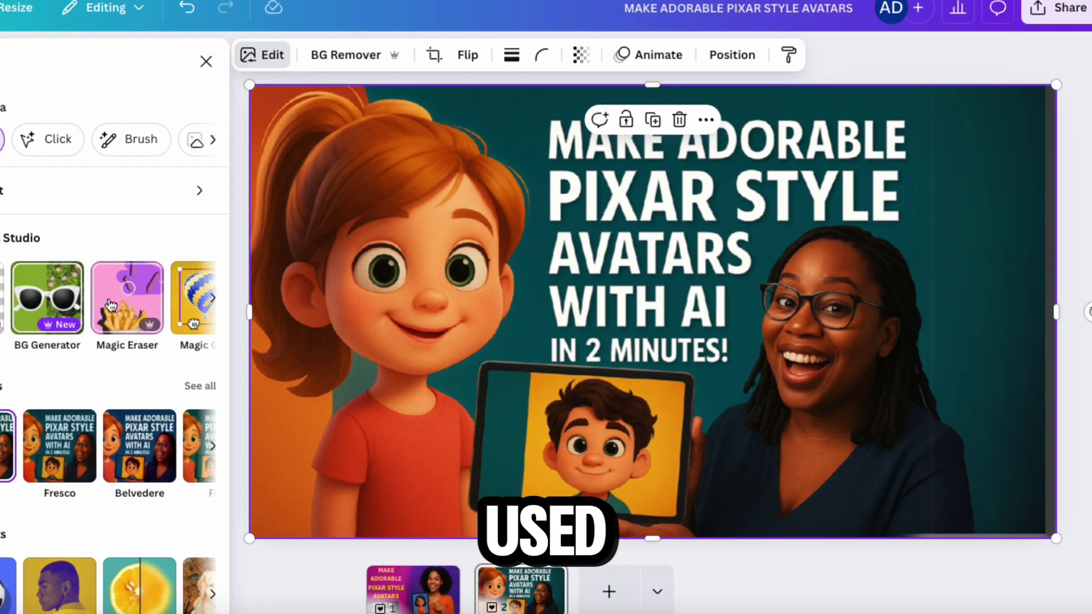
Erase the purple strip on page 2's right edge with Magic Eraser, then add blank page 3.
left_click(189, 302)
left_click_drag(724, 602, 715, 604)
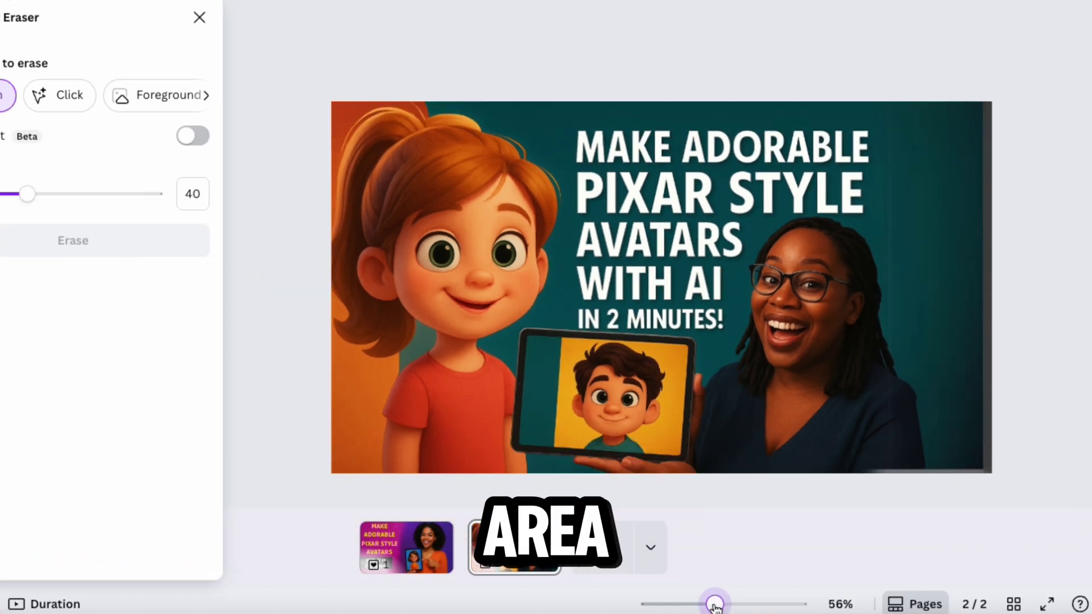
mouse_move(992, 99)
left_mouse_down()
mouse_move(1003, 107)
mouse_move(995, 188)
left_mouse_up()
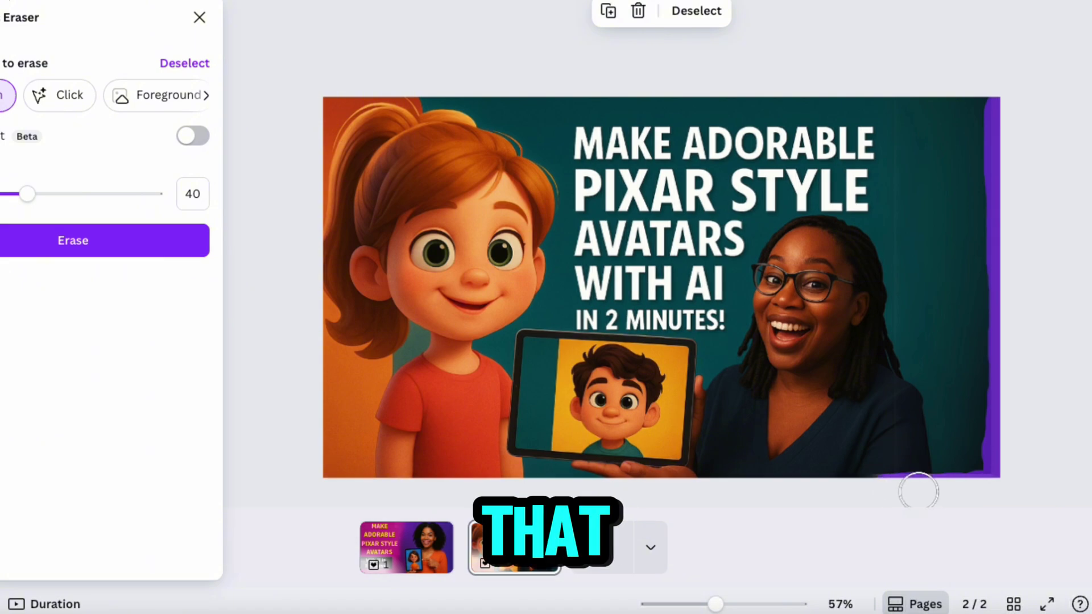
left_click(118, 243)
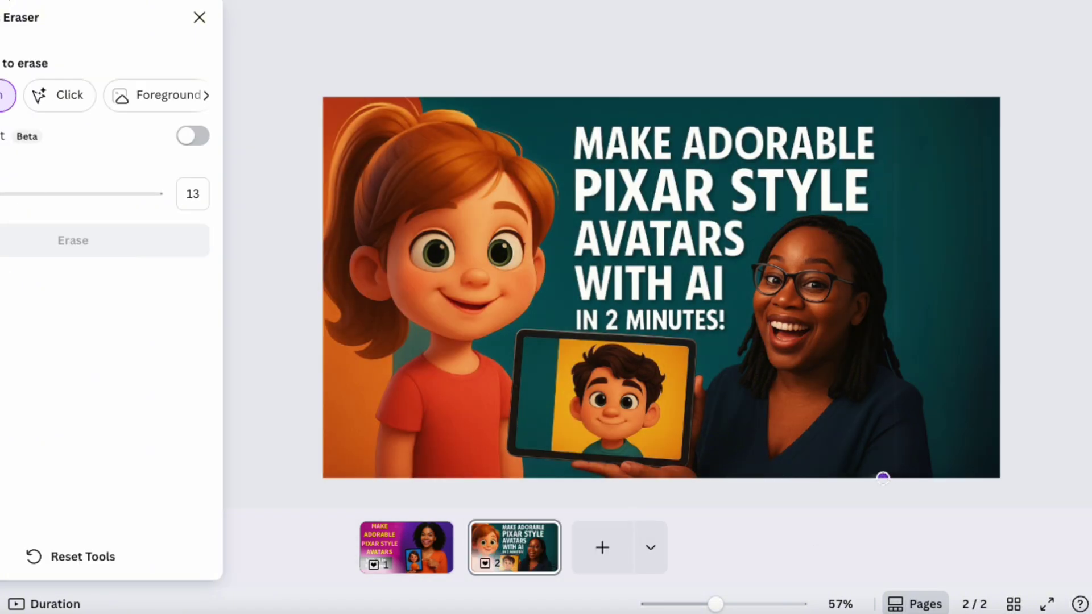
left_click(47, 243)
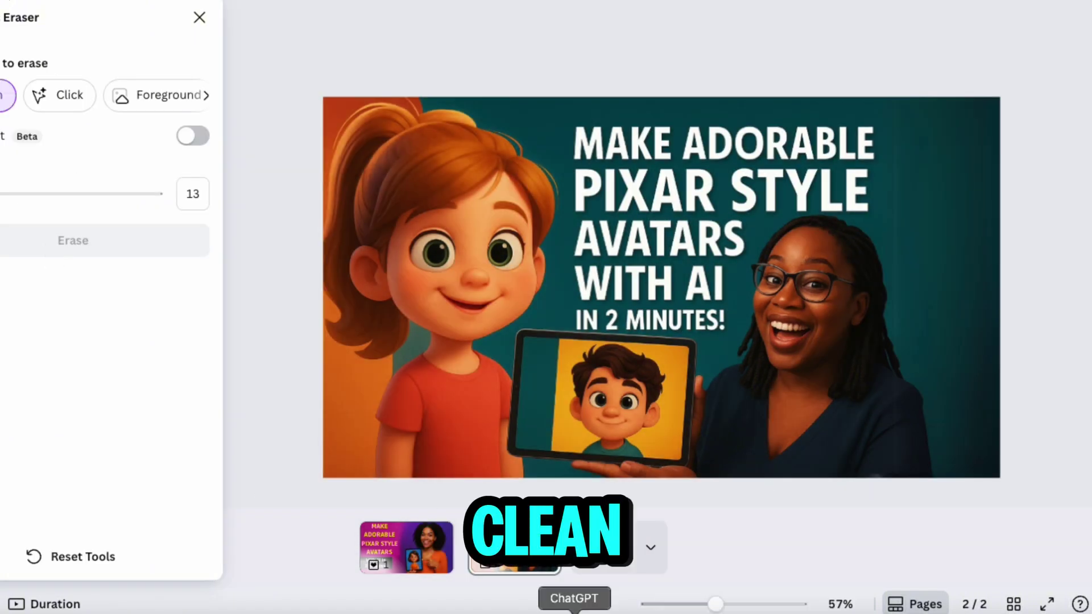
left_click(199, 17)
key("ctrl+Return")
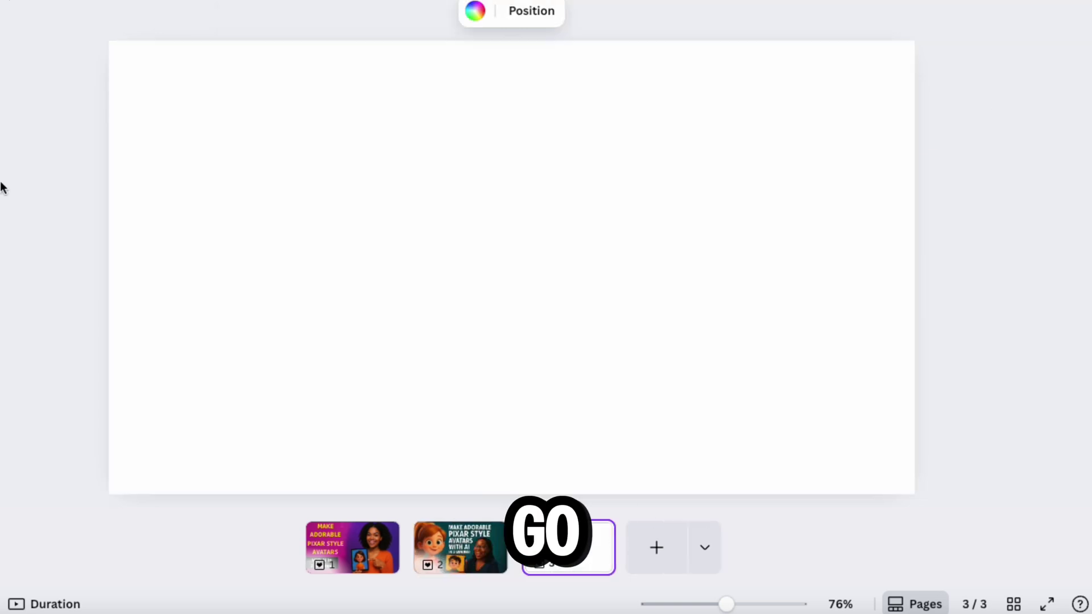
Place the purple laptop-avatar image on page 3 and enlarge it to fill most of the page.
left_click(34, 234)
left_click_drag(478, 284, 671, 198)
left_click_drag(495, 319, 234, 494)
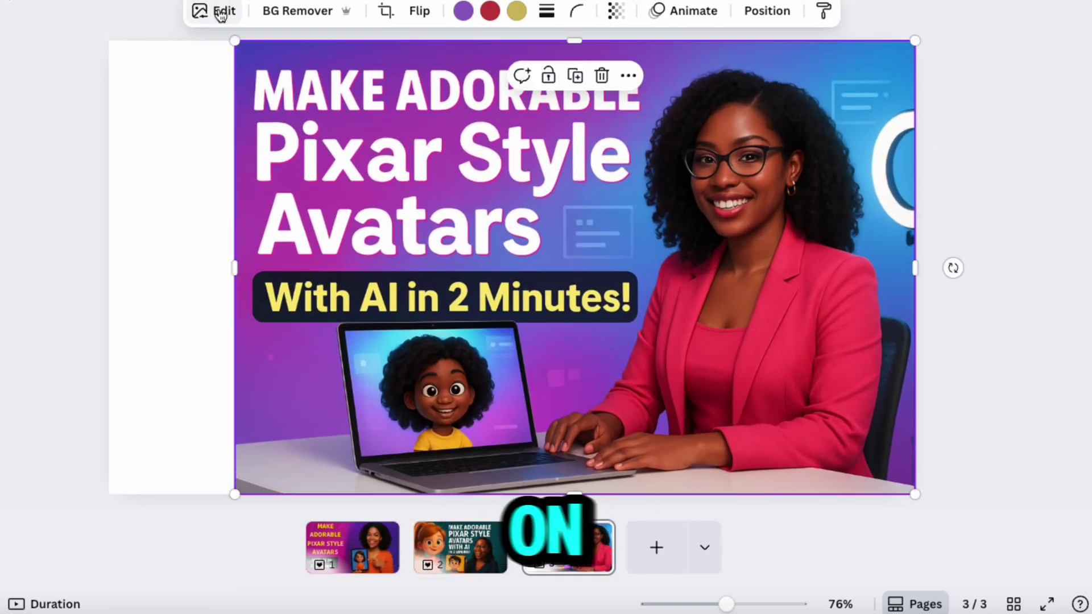
Magic Expand the page 3 image to Whole Page and preview the generated results.
left_click(220, 14)
left_click(156, 238)
left_click(74, 205)
left_click(108, 544)
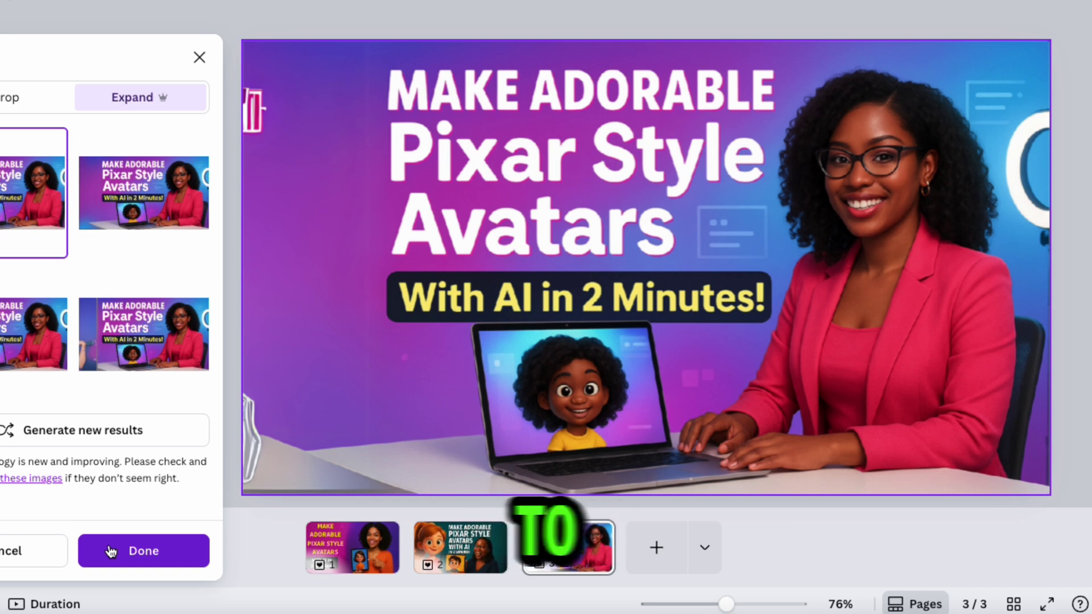
left_click(105, 171)
left_click(34, 333)
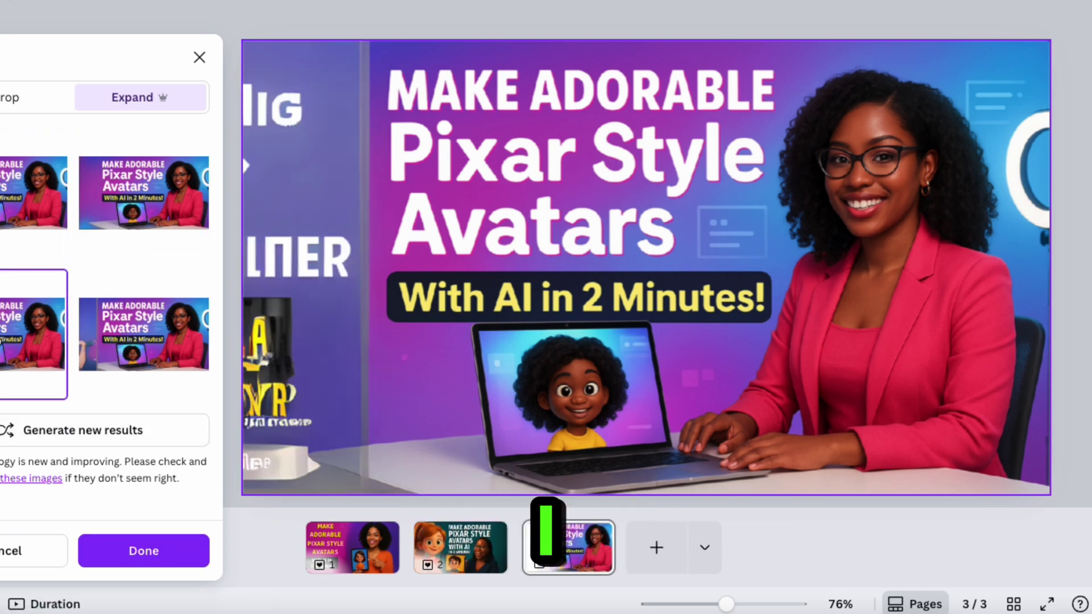